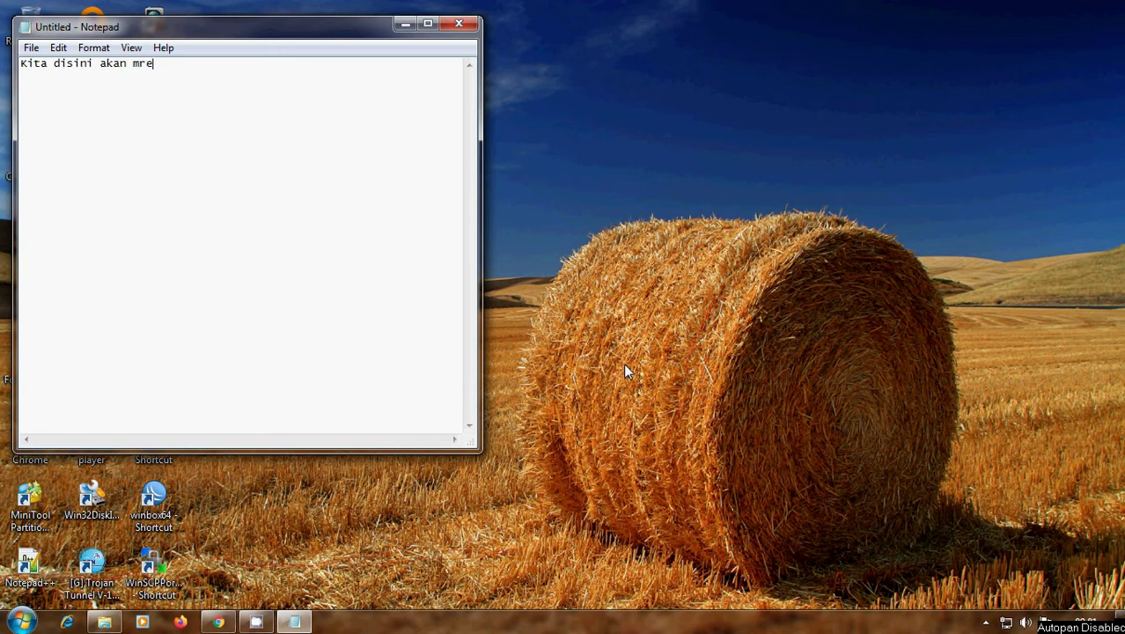
Complete the note's opening sentence to read "Kita disini akan review BL401 yang sudah di xtroot dan install tunnel".
{"action": "key", "text": "BackSpace"}
{"action": "key", "text": "BackSpace"}
{"action": "key", "text": "BackSpace"}
{"action": "type", "text": "revie"}
{"action": "key", "text": "BackSpace"}
{"action": "key", "text": "BackSpace"}
{"action": "key", "text": "BackSpace"}
{"action": "key", "text": "BackSpace"}
{"action": "key", "text": "BackSpace"}
{"action": "key", "text": "BackSpace"}
{"action": "key", "text": "BackSpace"}
{"action": "key", "text": "BackSpace"}
{"action": "type", "text": "review BL401 yan"}
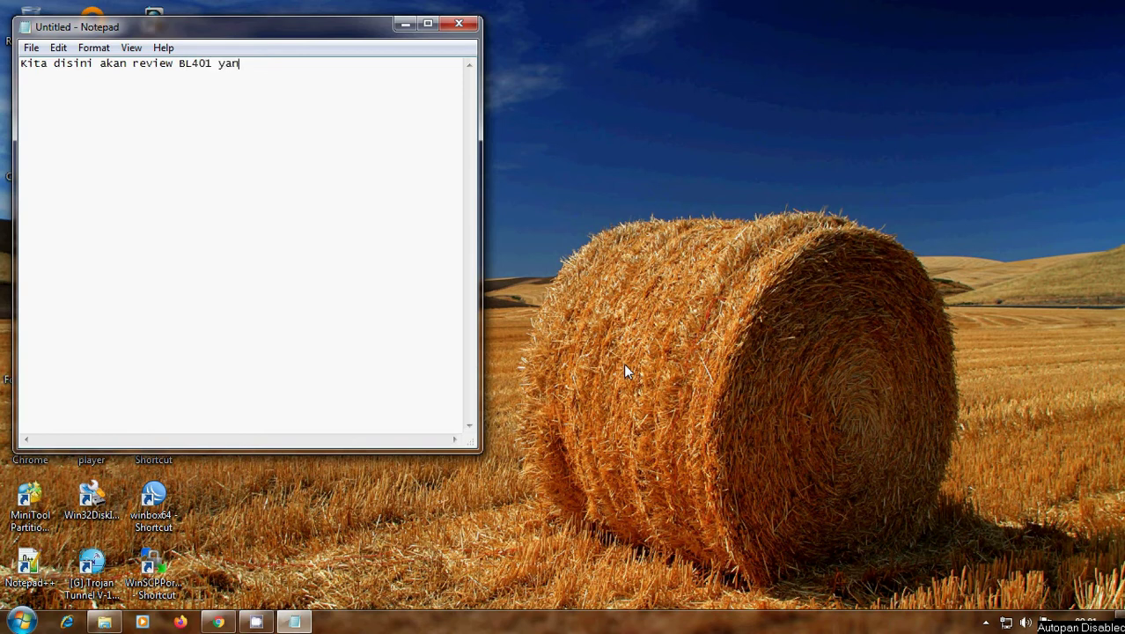
{"action": "type", "text": "g sudah di xtroot dan"}
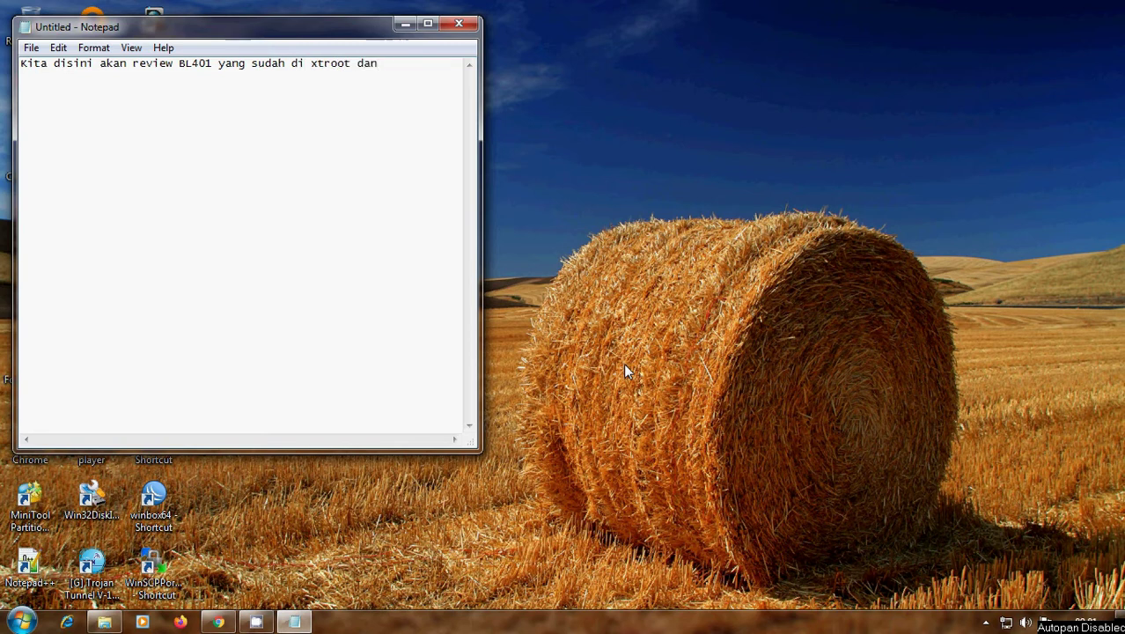
{"action": "type", "text": " install tunnel"}
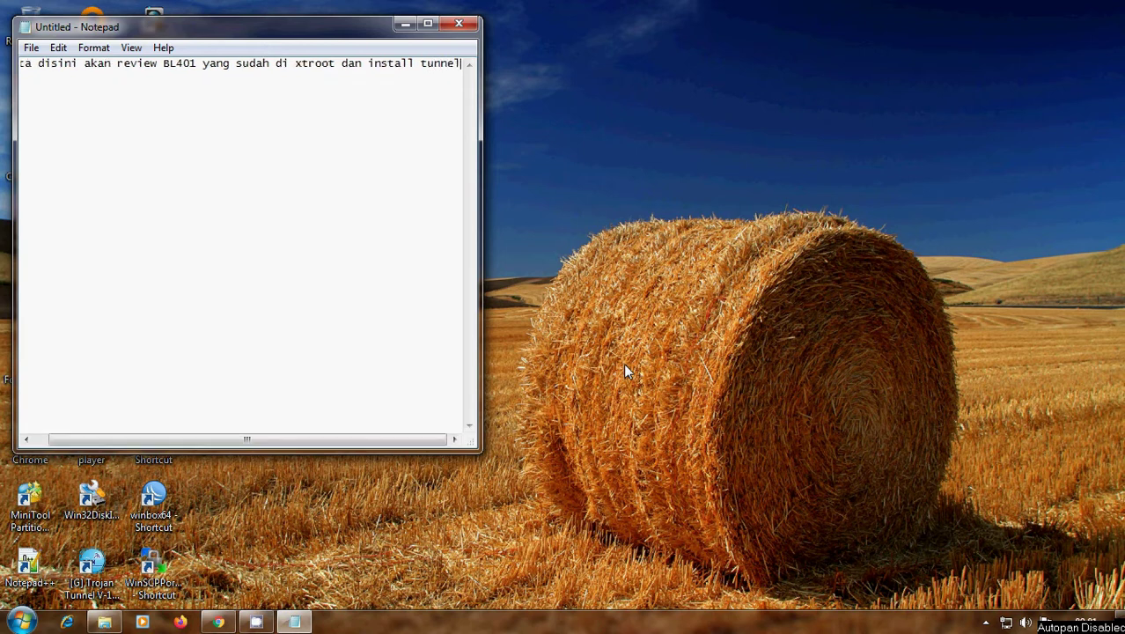
Move "tunnel" onto a second line and continue it as "tunnel yang dibutuhkan untuk injekan".
{"action": "key", "text": "Return"}
{"action": "key", "text": "BackSpace"}
{"action": "key", "text": "BackSpace"}
{"action": "key", "text": "BackSpace"}
{"action": "key", "text": "BackSpace"}
{"action": "key", "text": "BackSpace"}
{"action": "key", "text": "BackSpace"}
{"action": "key", "text": "Return"}
{"action": "type", "text": "tunnel yang i"}
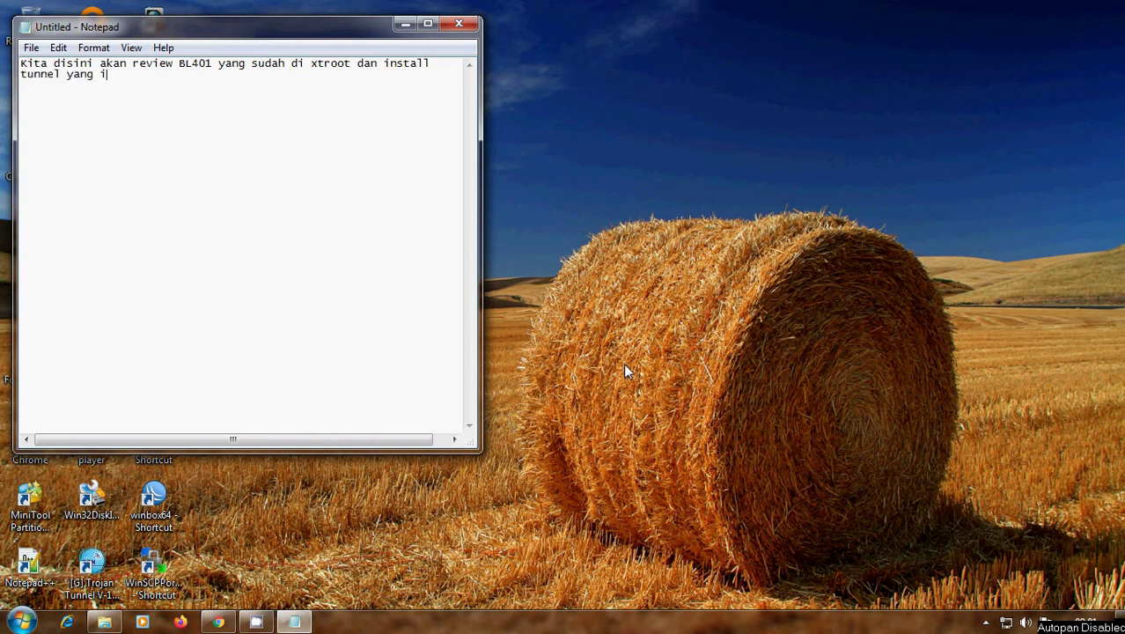
{"action": "key", "text": "BackSpace"}
{"action": "type", "text": "dibutuhkan untuk injekann"}
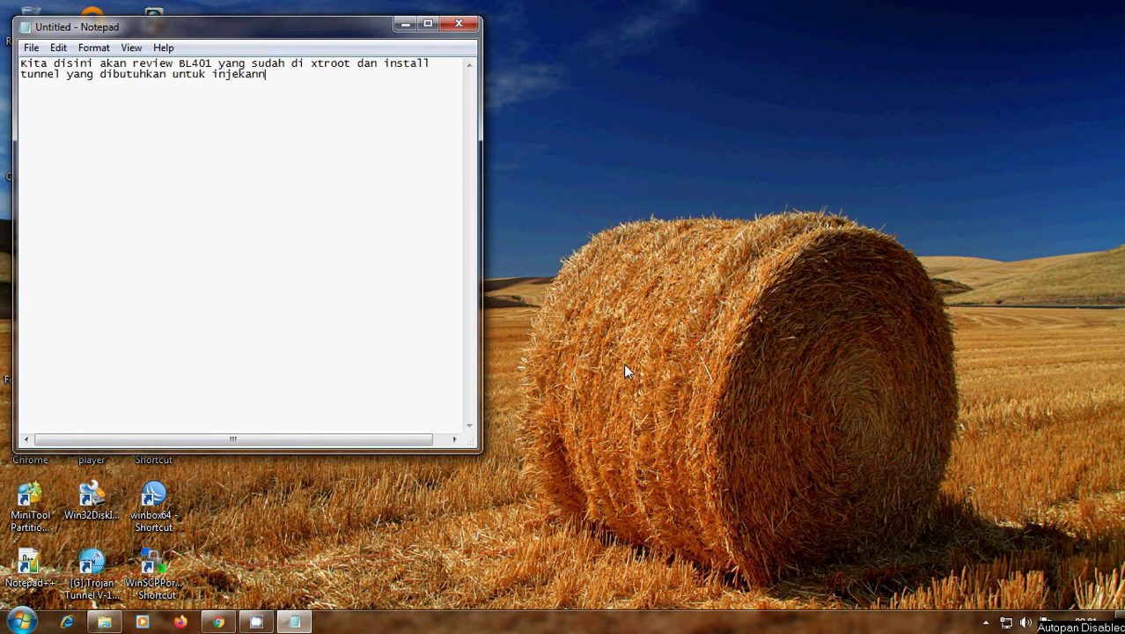
{"action": "key", "text": "BackSpace"}
{"action": "key", "text": "BackSpace"}
{"action": "key", "text": "BackSpace"}
Add a numbered list of five tunnels under the sentence: xderm, v2ray, openvpn, l2tp and wireguard.
{"action": "type", "text": "der"}
{"action": "type", "text": "y"}
{"action": "key", "text": "Return"}
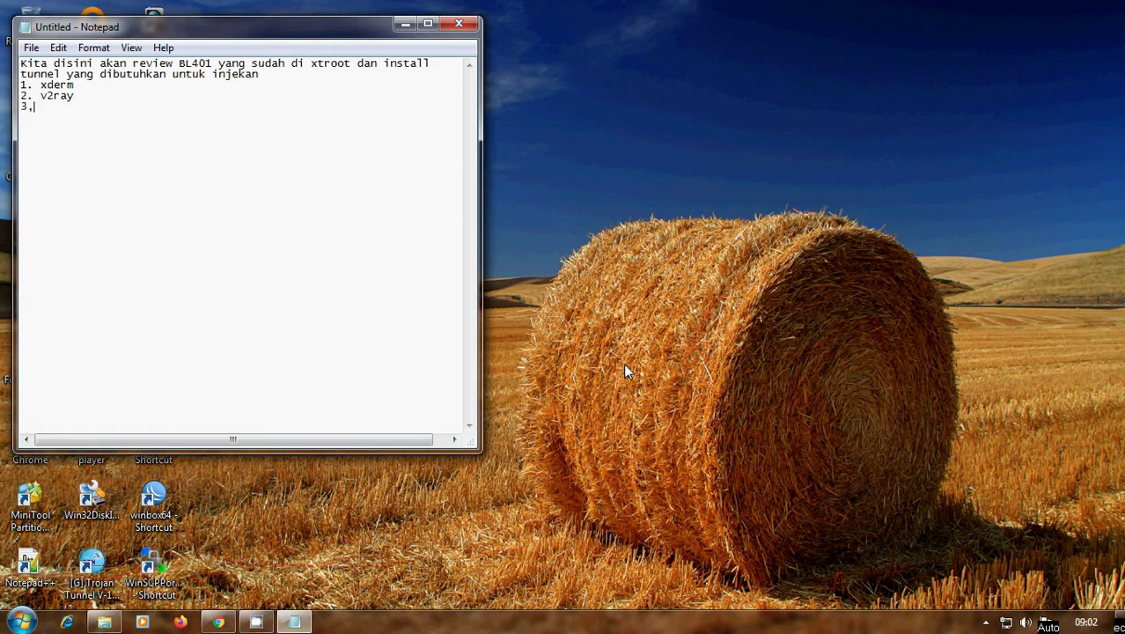
{"action": "type", "text": "3/."}
{"action": "type", "text": "openvpn"}
{"action": "type", "text": "4. l"}
{"action": "type", "text": "5. wireguard"}
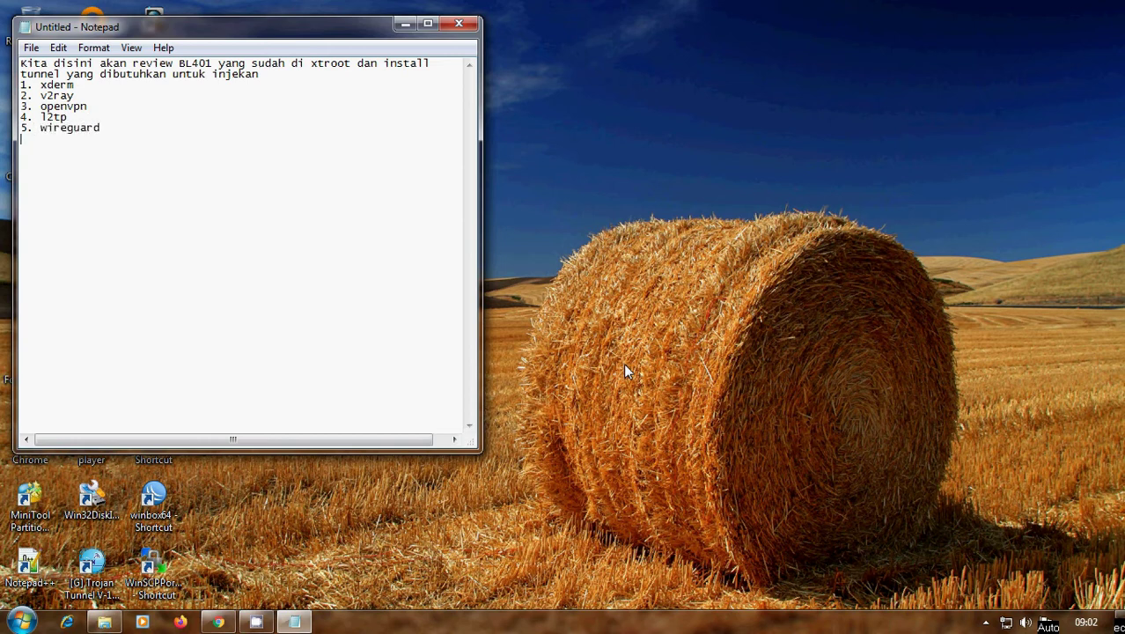
Below the list, leave a gap and add the line "Ok lanjut ke web luci nya".
{"action": "type", "text": "ook"}
{"action": "type", "text": "lanjut ke "}
{"action": "type", "text": "web"}
{"action": "type", "text": " luci nya"}
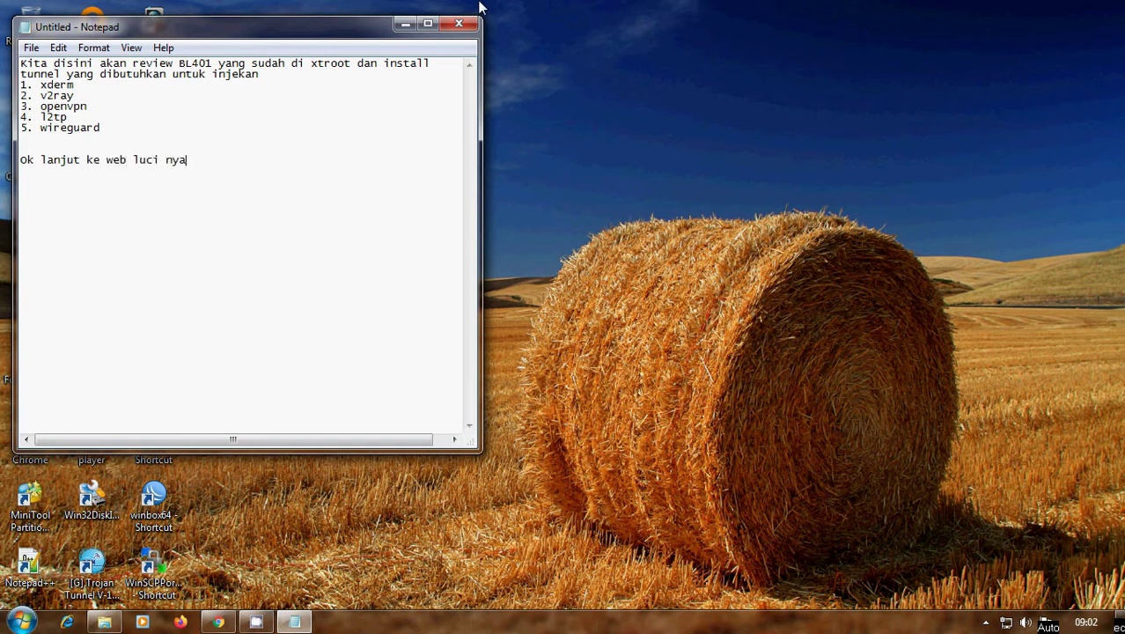
Minimize the note, switch to Chrome and open the router's web interface at 192.168.26.1.
{"action": "left_click", "coordinate": [404, 24]}
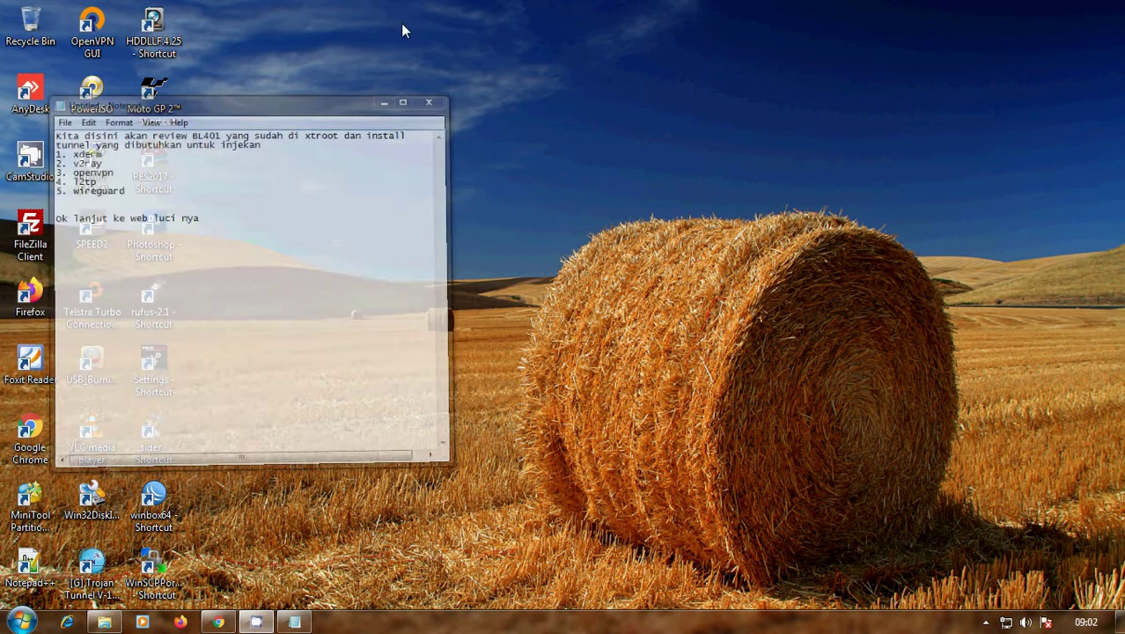
{"action": "left_click", "coordinate": [218, 622]}
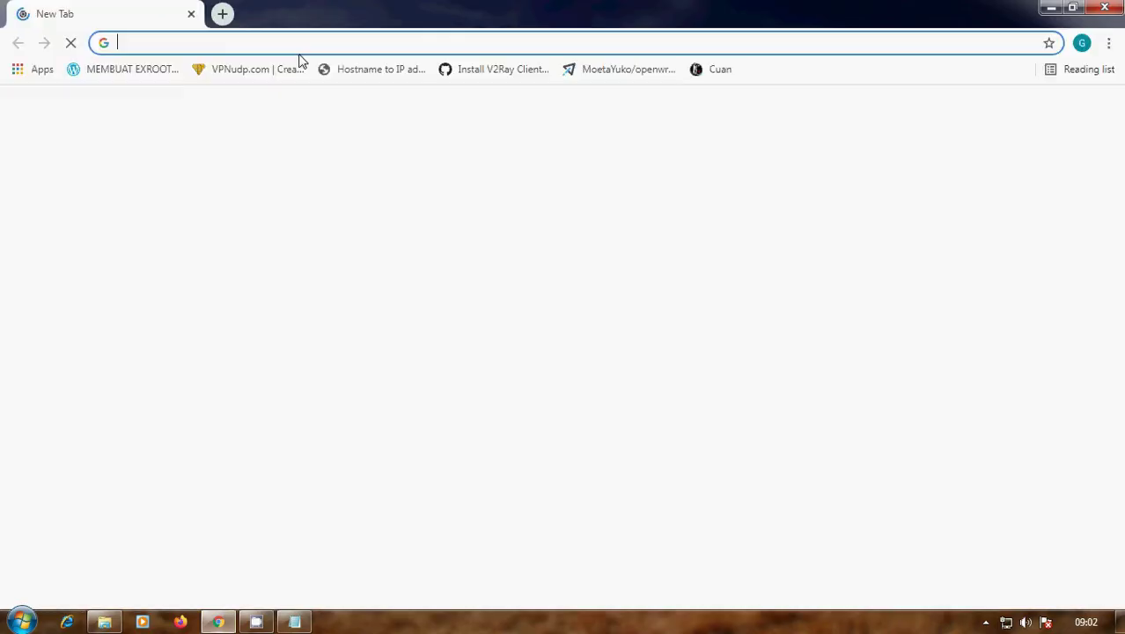
{"action": "type", "text": "192.168.26.1"}
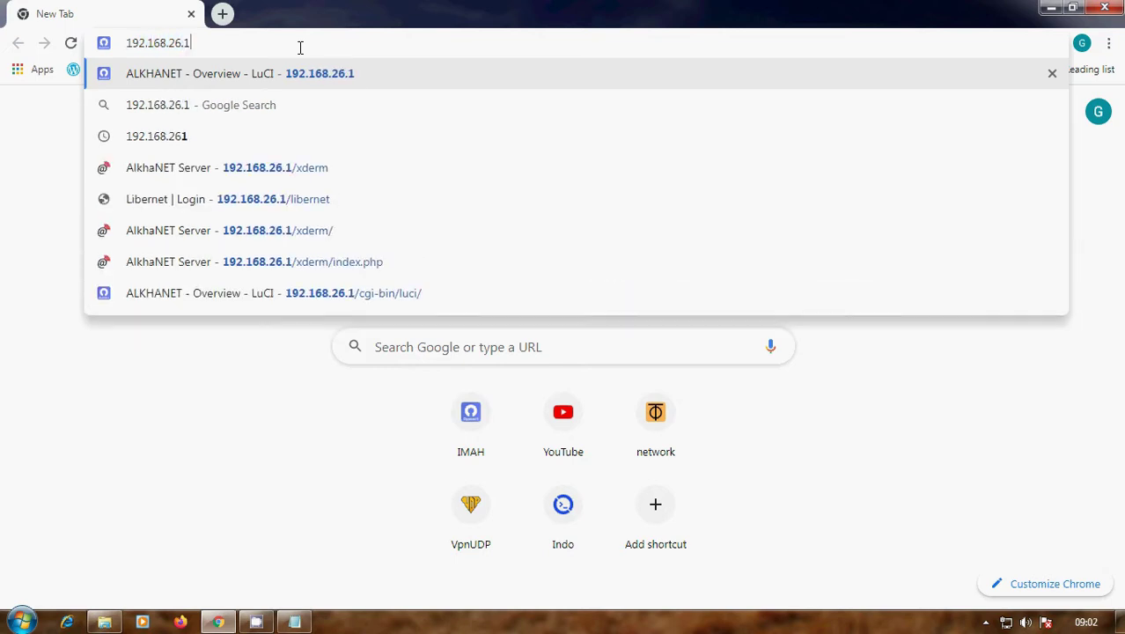
{"action": "key", "text": "Return"}
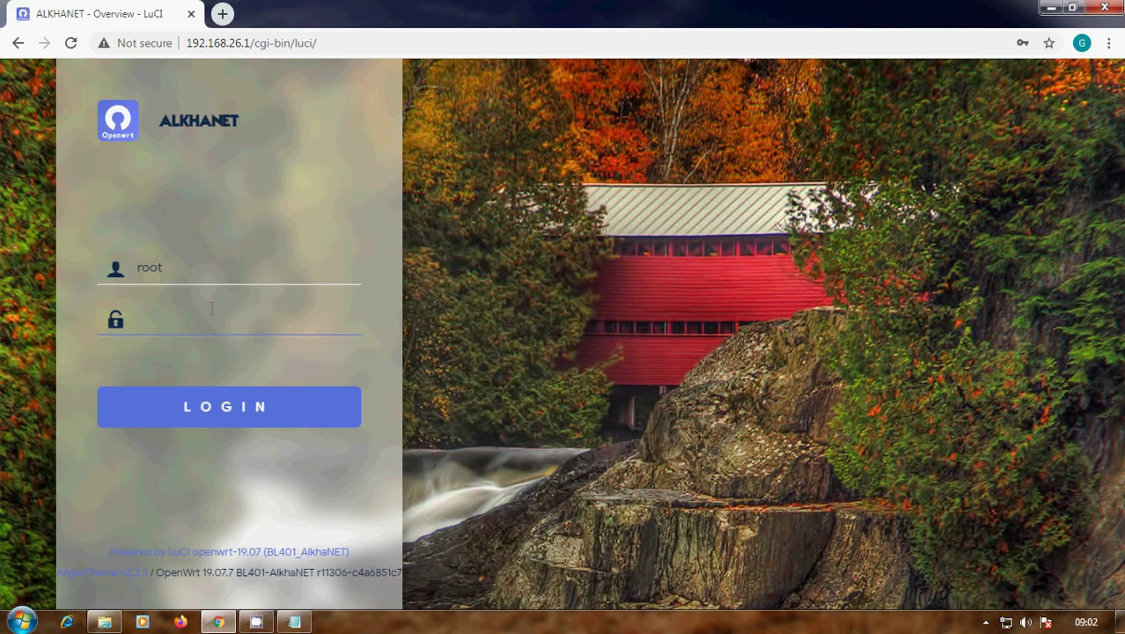
Log in to the router as root, filling the password field with the saved credentials.
{"action": "left_click", "coordinate": [212, 319]}
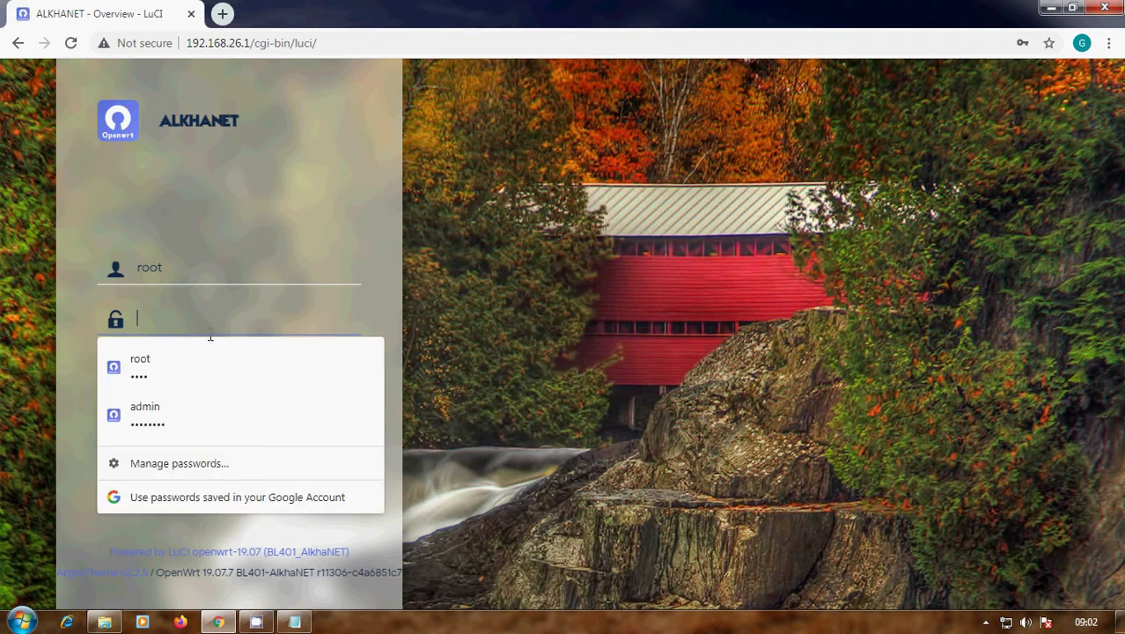
{"action": "left_click", "coordinate": [228, 369]}
{"action": "left_click", "coordinate": [256, 403]}
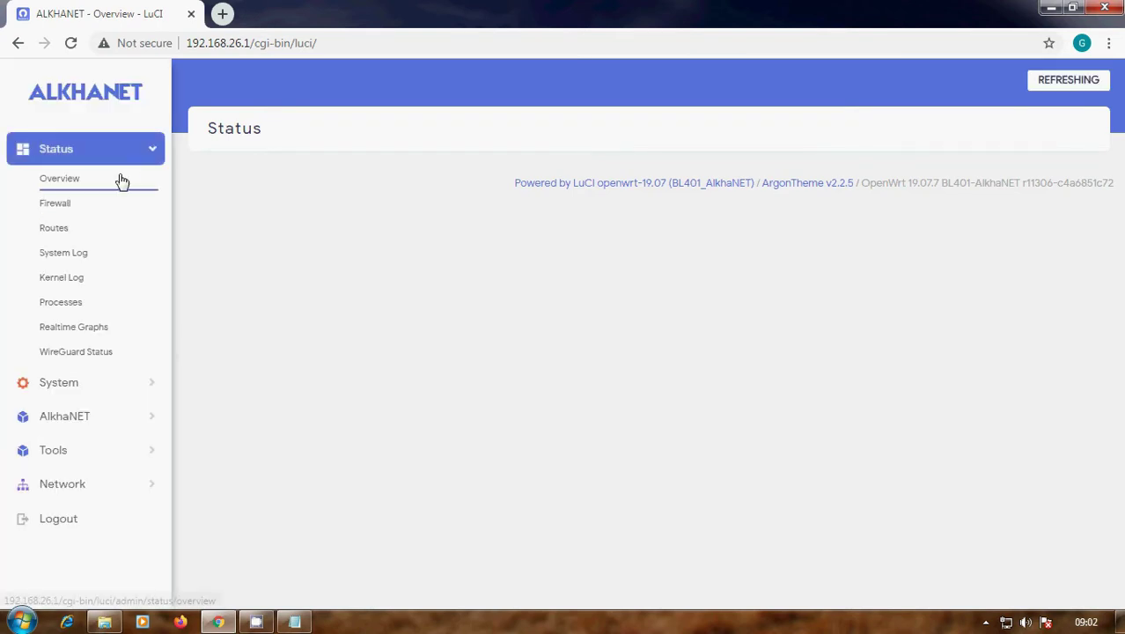
View the router's status overview and highlight the firmware version entry.
{"action": "left_click", "coordinate": [121, 179]}
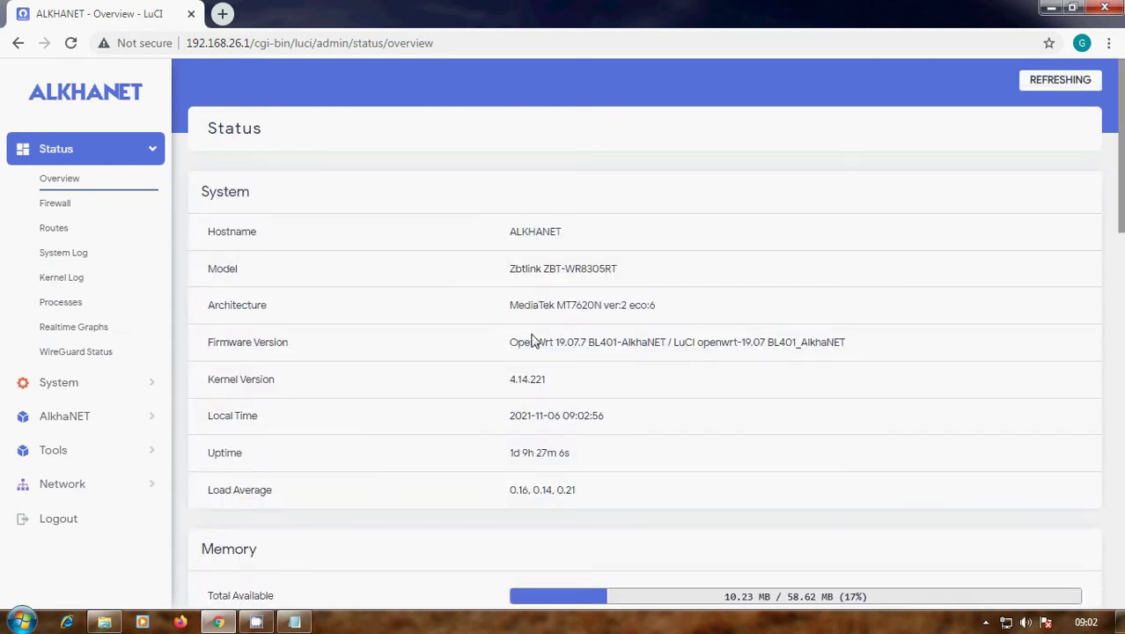
{"action": "mouse_move", "coordinate": [511, 342]}
{"action": "left_mouse_down"}
{"action": "mouse_move", "coordinate": [872, 344]}
{"action": "mouse_move", "coordinate": [522, 362]}
{"action": "mouse_move", "coordinate": [517, 344]}
{"action": "left_mouse_up"}
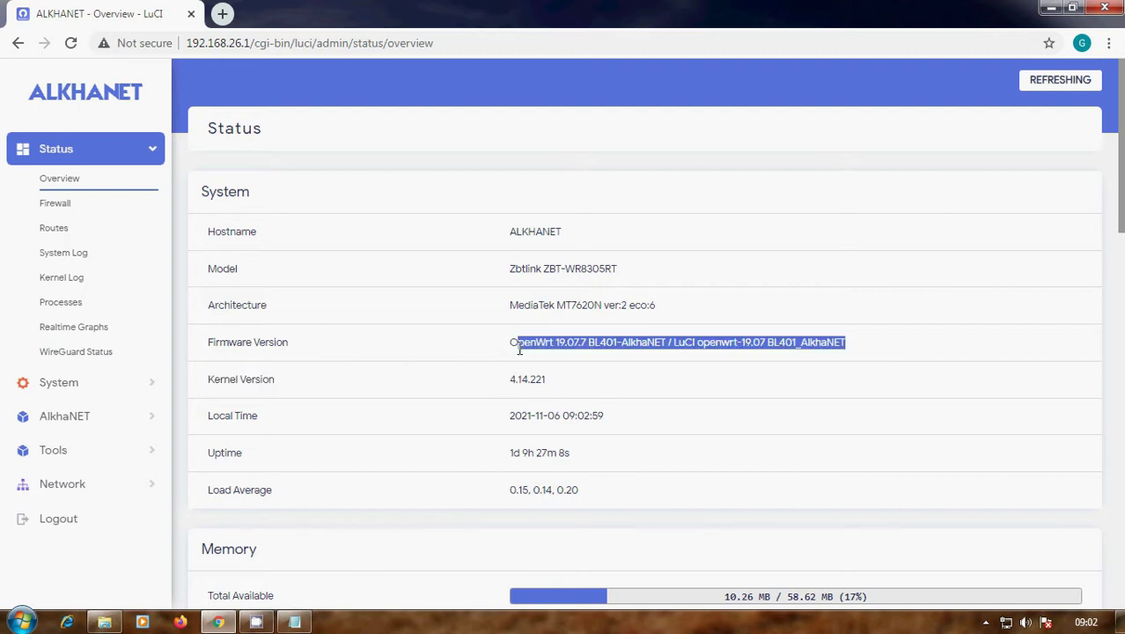
{"action": "left_click", "coordinate": [944, 324]}
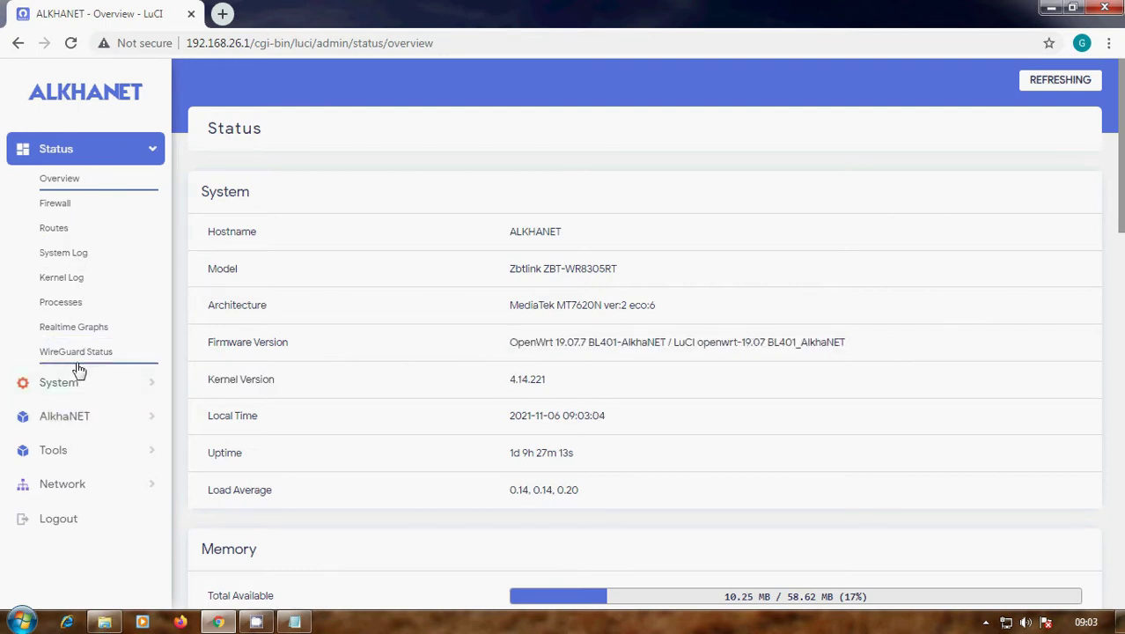
Open the system's Software page to check the free storage space.
{"action": "left_click", "coordinate": [68, 154]}
{"action": "left_click", "coordinate": [110, 211]}
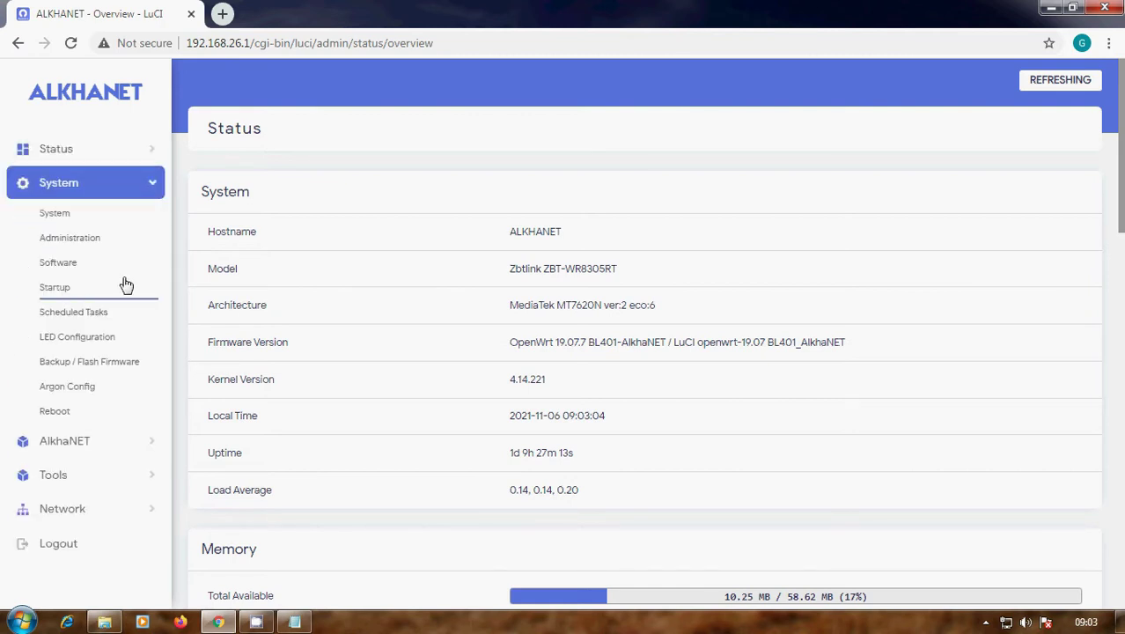
{"action": "left_click", "coordinate": [126, 263]}
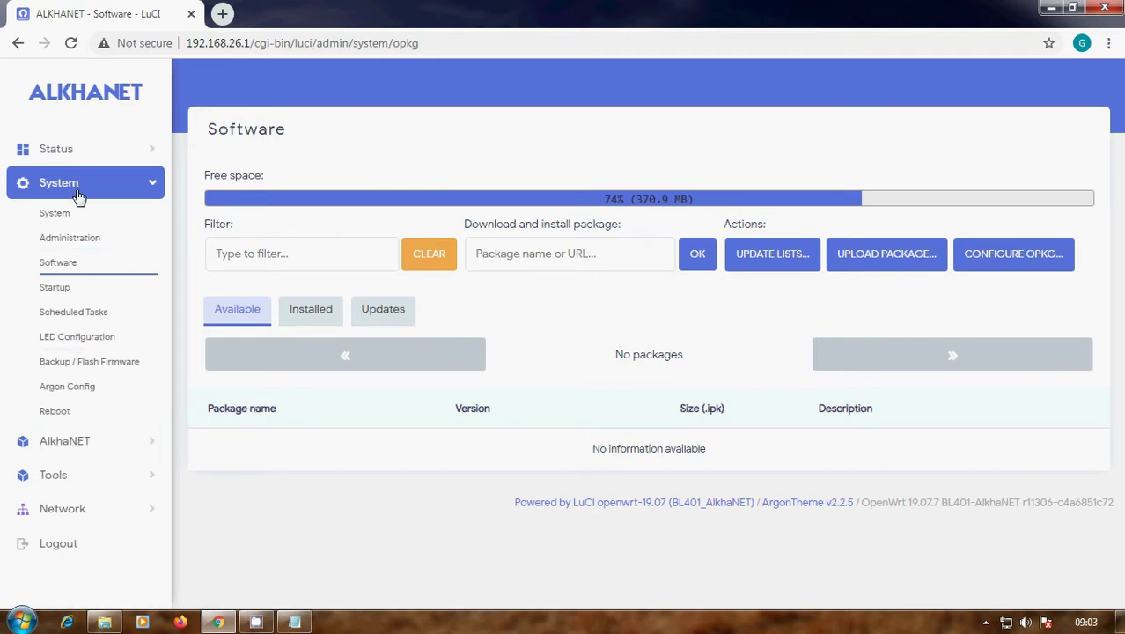
Look over the AlkhaNET and Tools entries and open the network Interfaces page.
{"action": "left_click", "coordinate": [66, 440]}
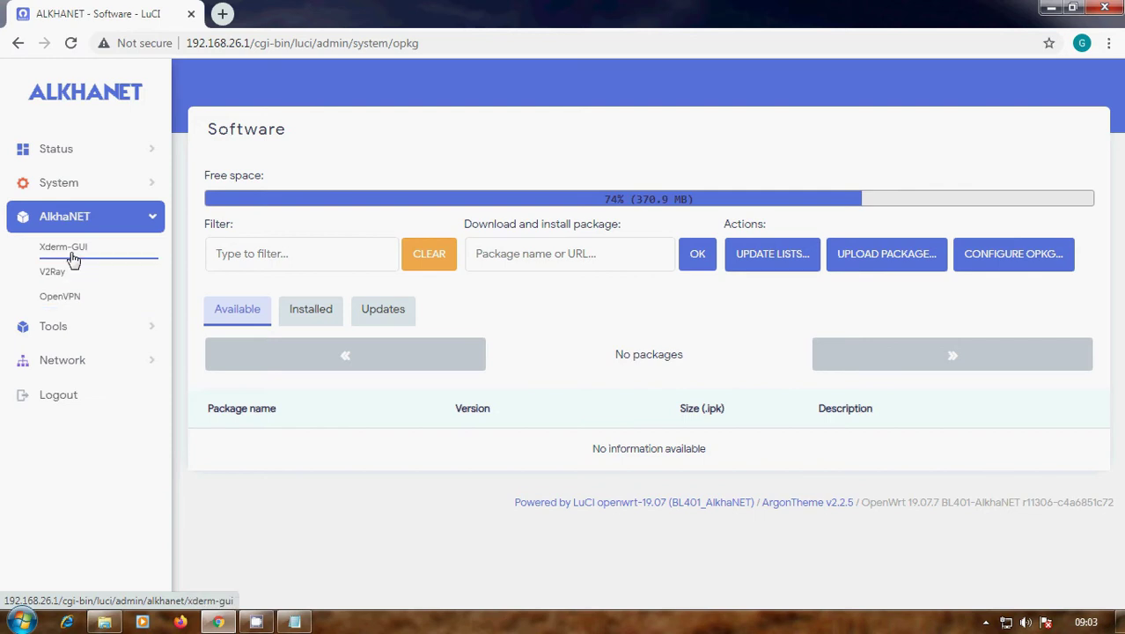
{"action": "left_click", "coordinate": [68, 327]}
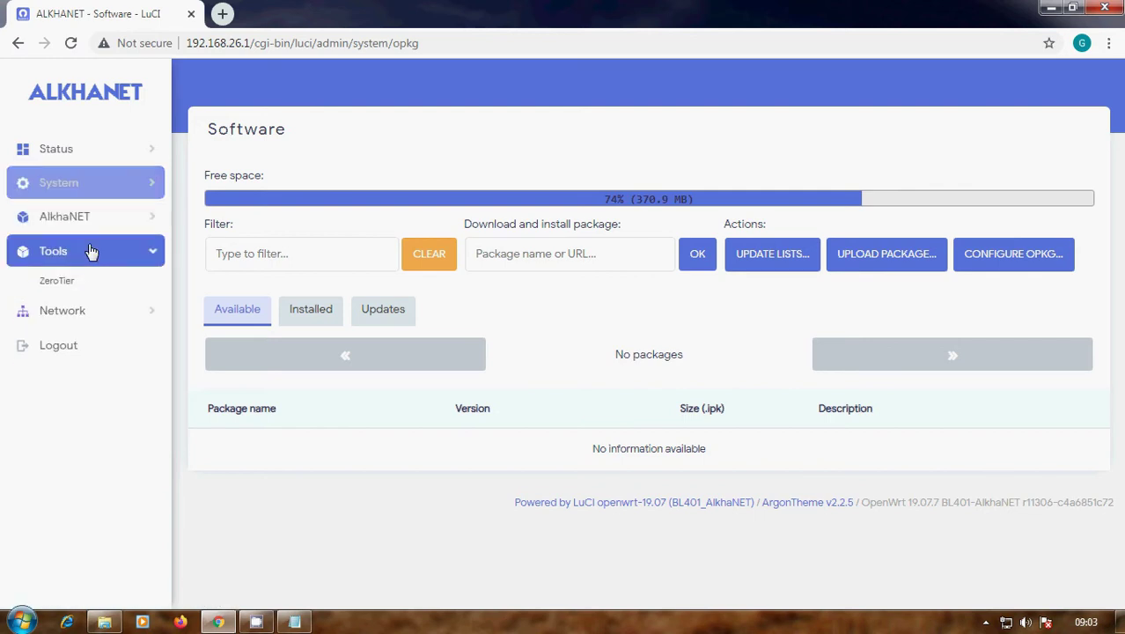
{"action": "left_click", "coordinate": [76, 322]}
{"action": "left_click", "coordinate": [106, 326]}
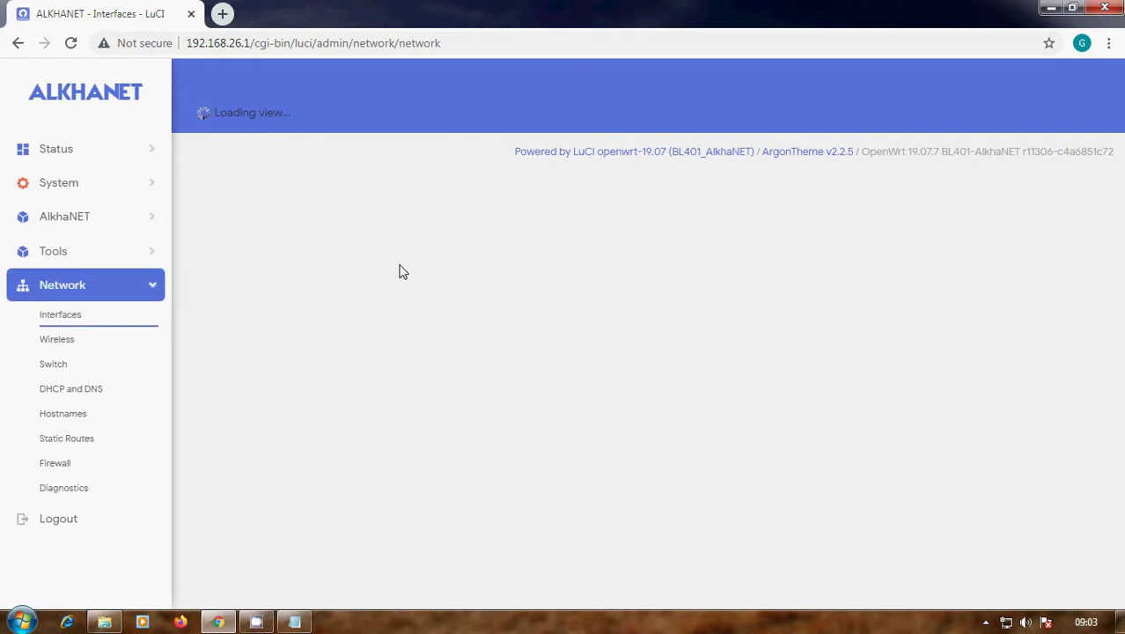
Examine the full list of network interfaces, including the LAN, WAN, L2TP, WireGuard and ZeroTier entries.
{"action": "scroll", "coordinate": [423, 259], "scroll_direction": "down", "scroll_amount": 1}
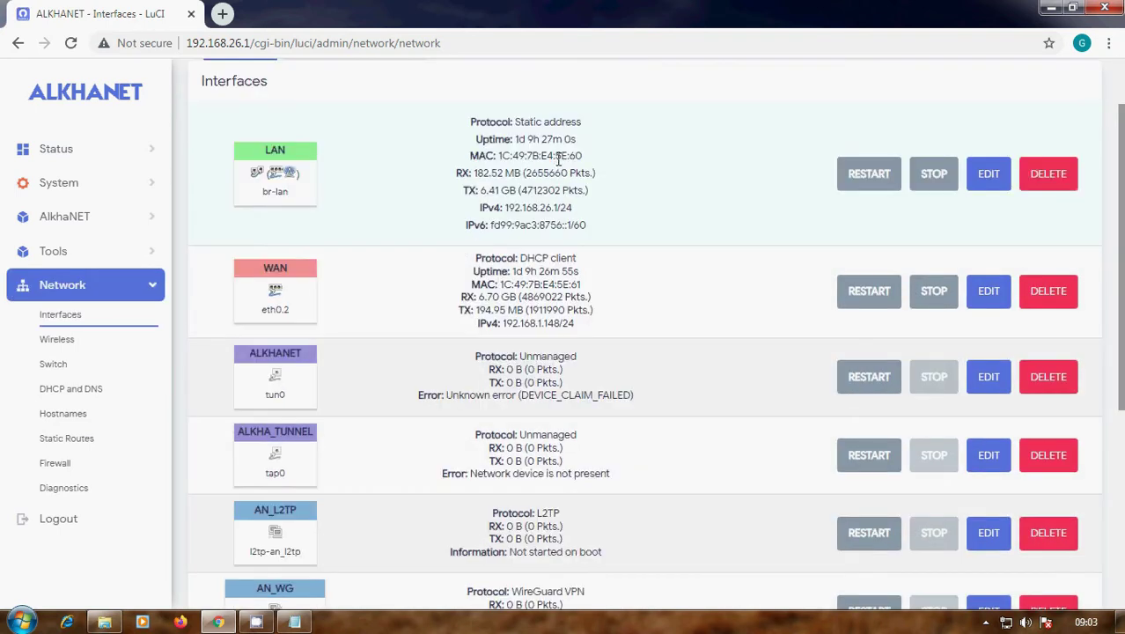
{"action": "scroll", "coordinate": [543, 190], "scroll_direction": "down", "scroll_amount": 1}
{"action": "scroll", "coordinate": [548, 319], "scroll_direction": "down", "scroll_amount": 1}
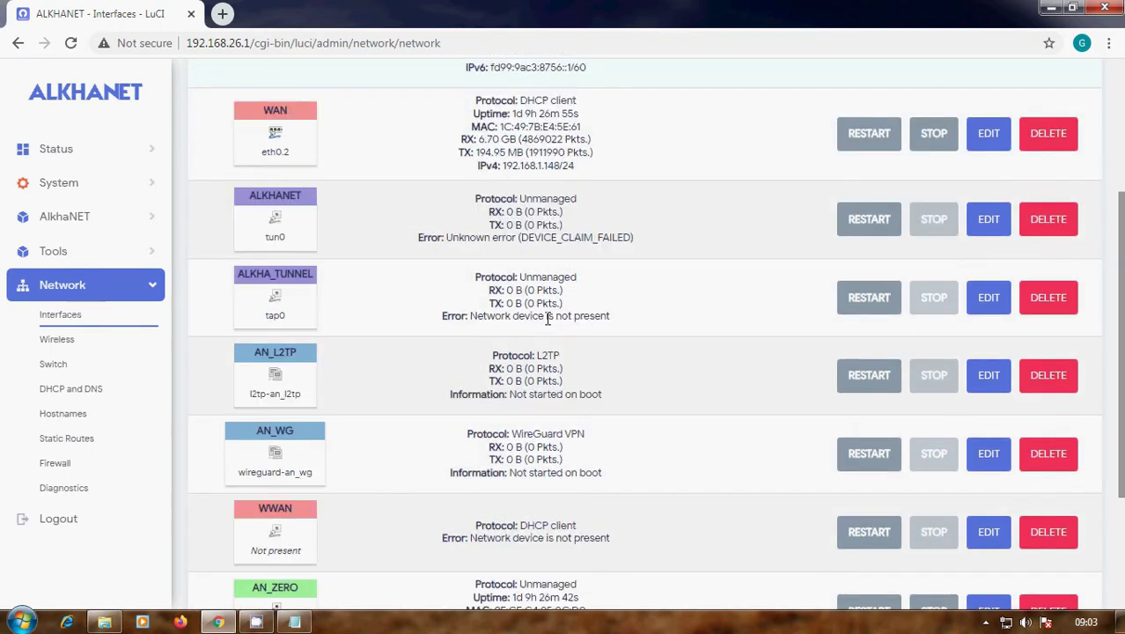
{"action": "scroll", "coordinate": [548, 319], "scroll_direction": "down", "scroll_amount": 1}
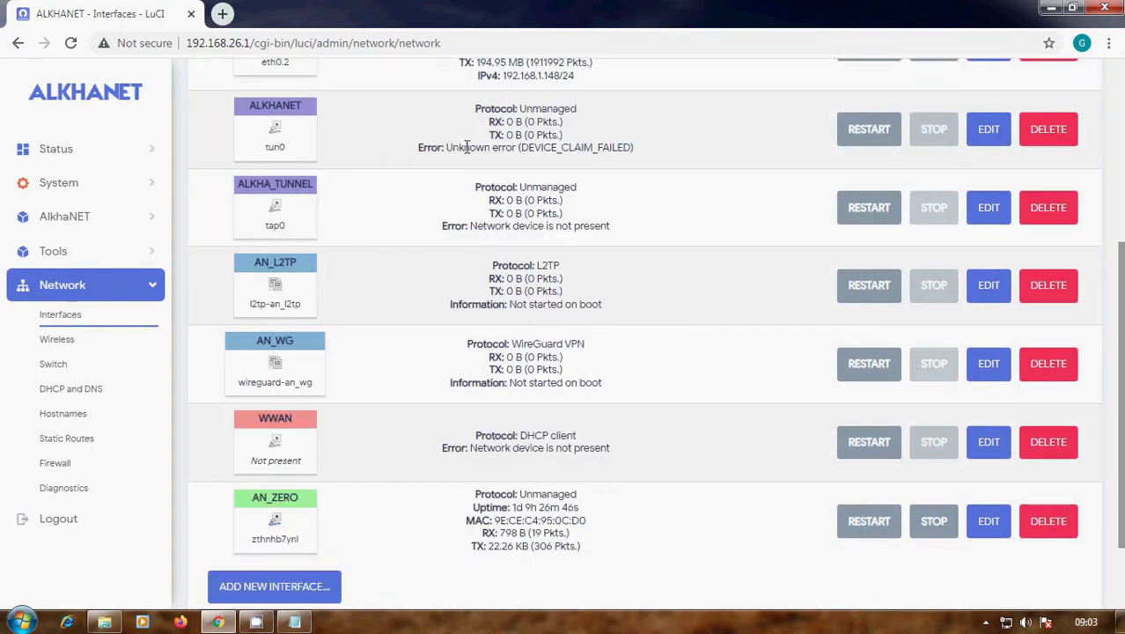
{"action": "scroll", "coordinate": [605, 174], "scroll_direction": "up", "scroll_amount": 1}
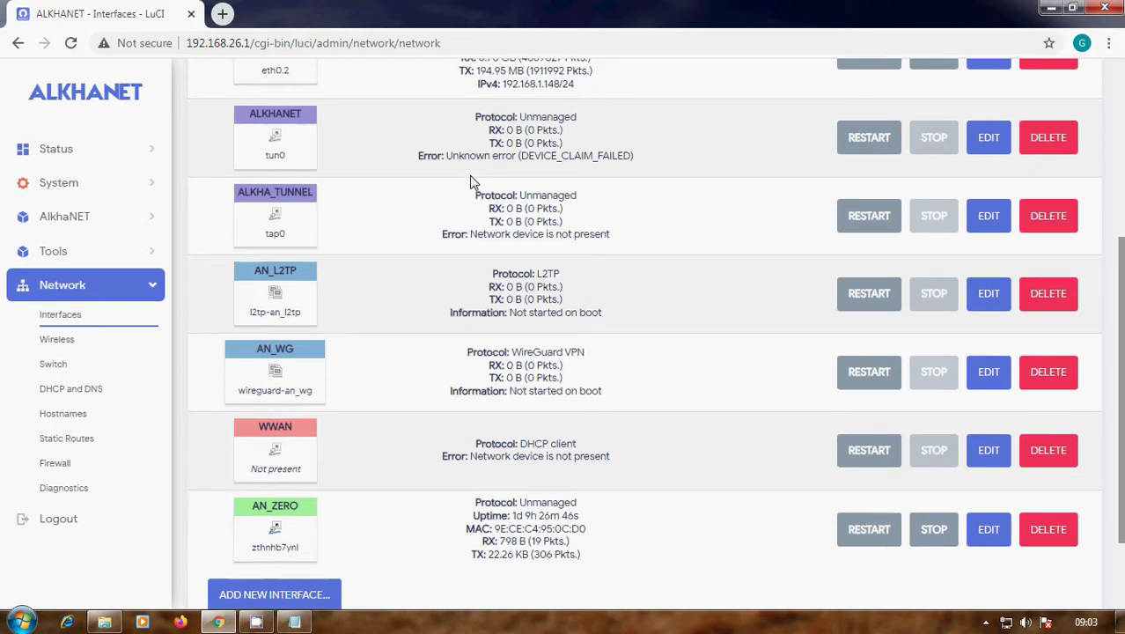
{"action": "scroll", "coordinate": [628, 238], "scroll_direction": "up", "scroll_amount": 3}
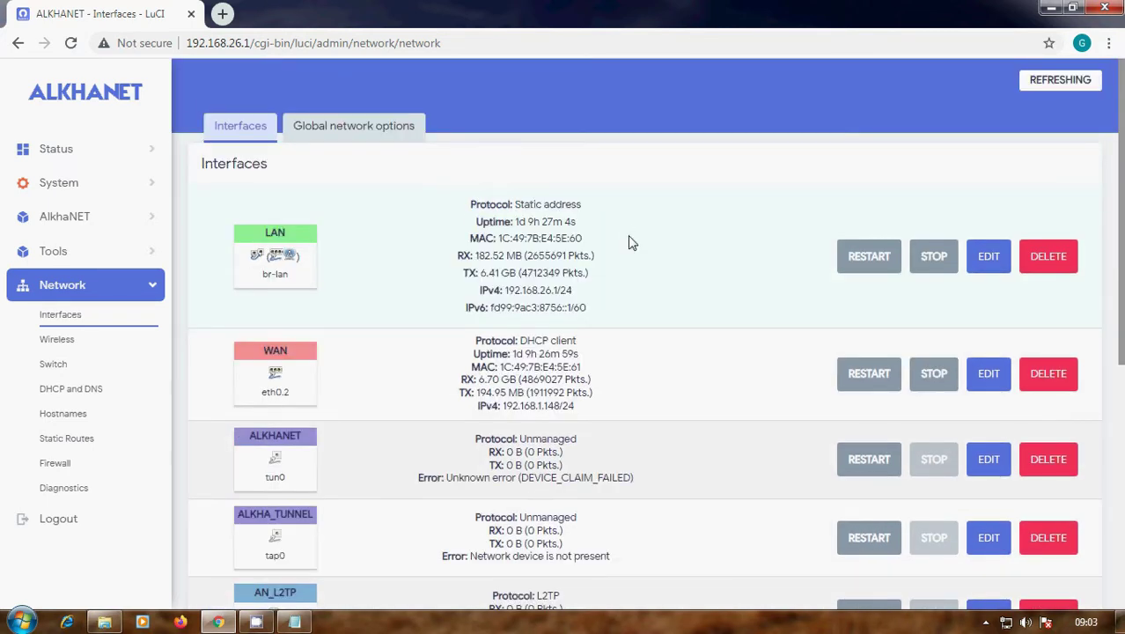
{"action": "scroll", "coordinate": [629, 251], "scroll_direction": "down", "scroll_amount": 3}
{"action": "scroll", "coordinate": [607, 229], "scroll_direction": "down", "scroll_amount": 2}
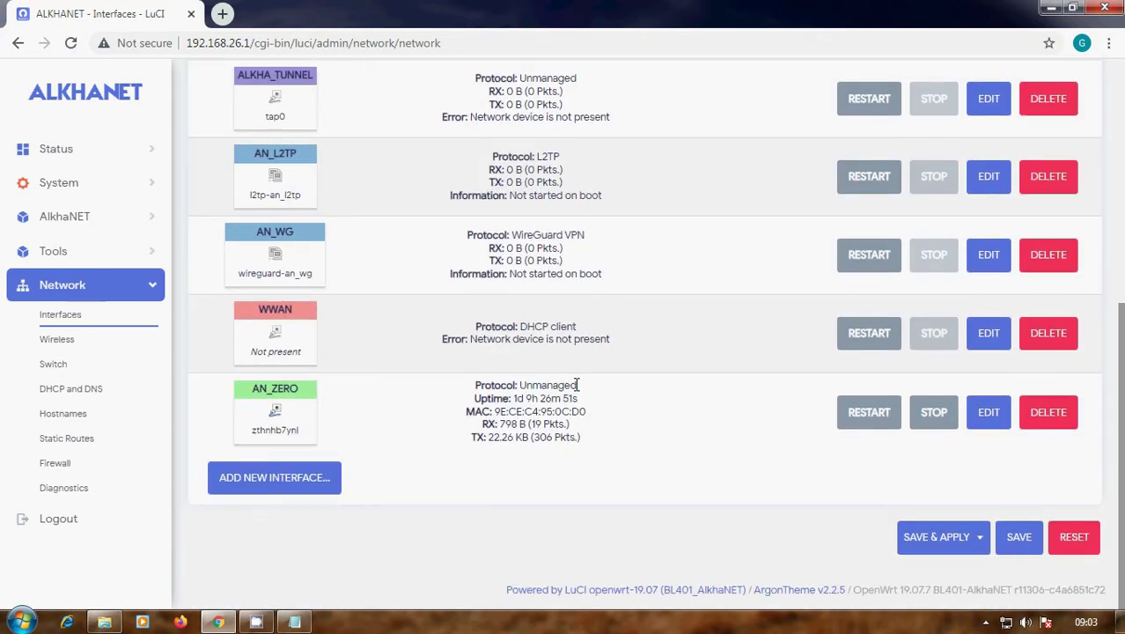
{"action": "scroll", "coordinate": [576, 383], "scroll_direction": "up", "scroll_amount": 1}
{"action": "scroll", "coordinate": [576, 383], "scroll_direction": "up", "scroll_amount": 4}
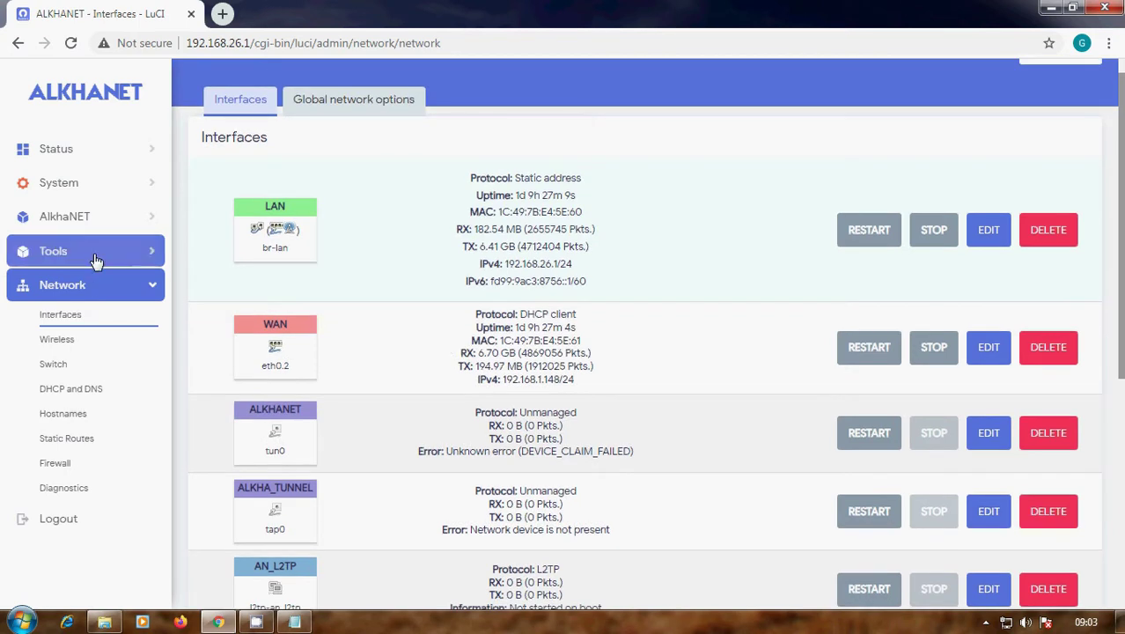
View the AlkhaNET tunnel pages one after another: Xderm-GUI, V2Ray and OpenVPN.
{"action": "left_click", "coordinate": [104, 246]}
{"action": "left_click", "coordinate": [104, 220]}
{"action": "left_click", "coordinate": [123, 255]}
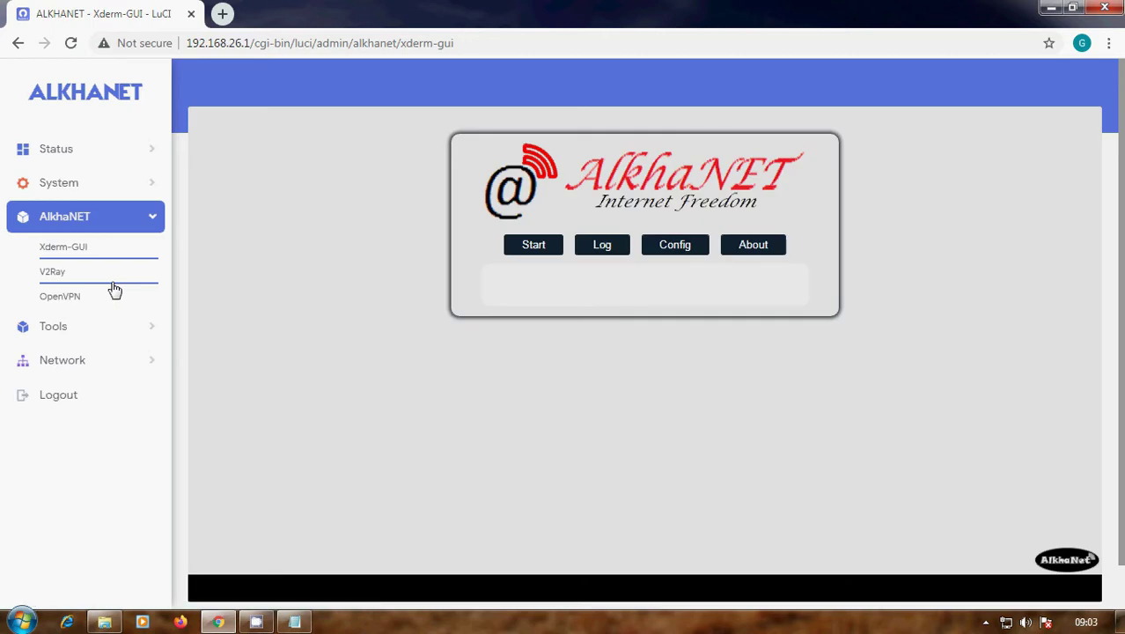
{"action": "left_click", "coordinate": [114, 290]}
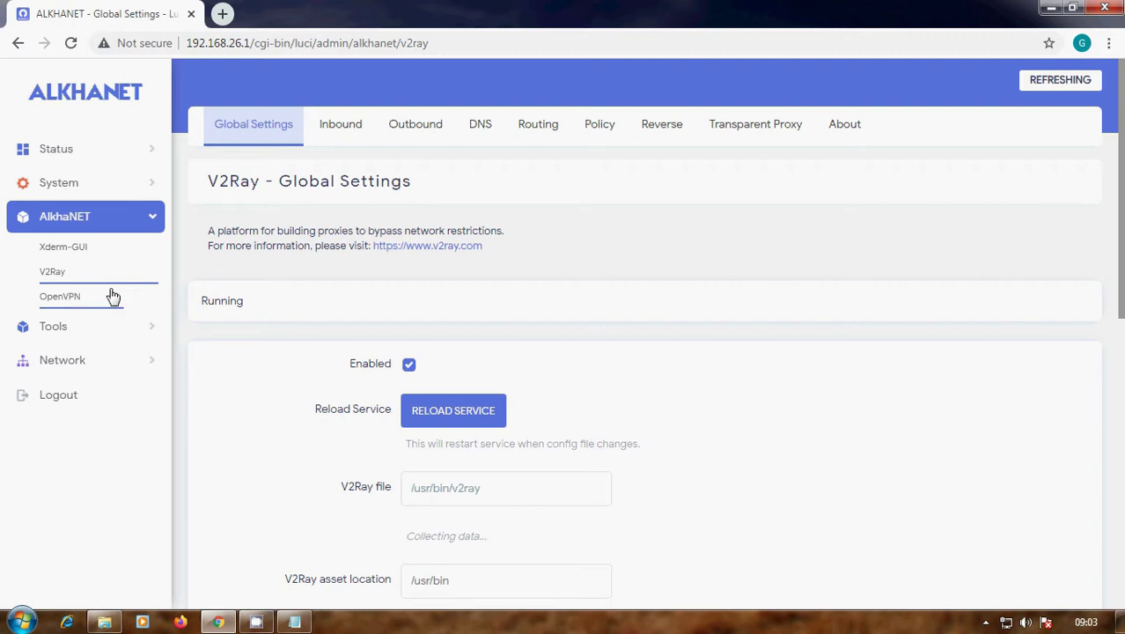
{"action": "left_click", "coordinate": [110, 294]}
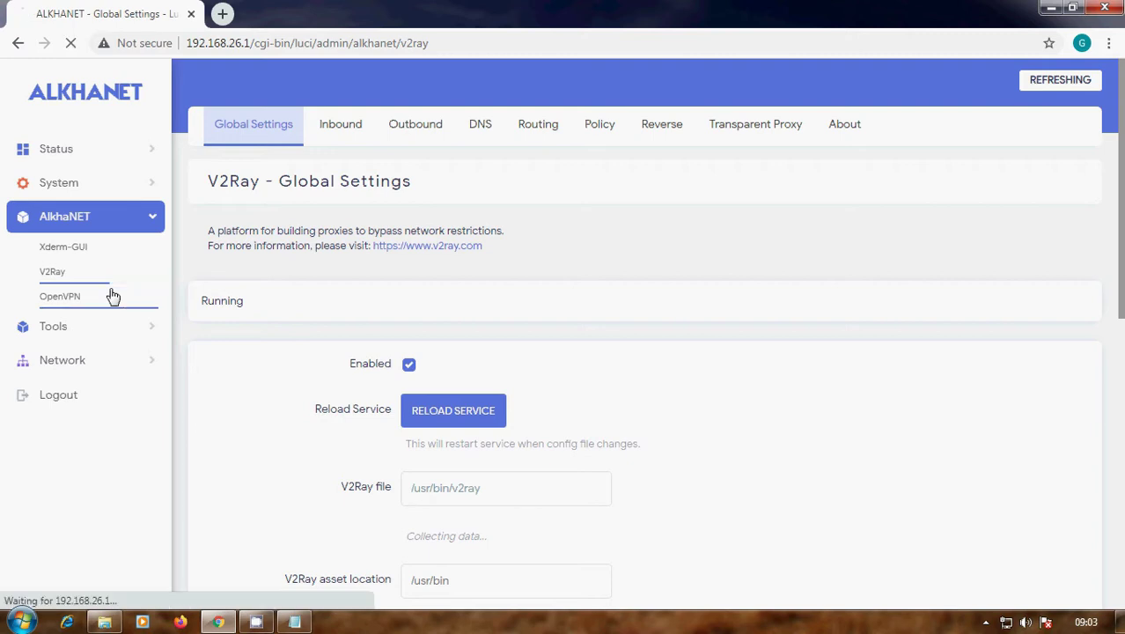
Switch to Notepad, add the lines "saya sedang memakai v2ray dari server HE" and "kita cek ip", and minimize it.
{"action": "left_click", "coordinate": [294, 621]}
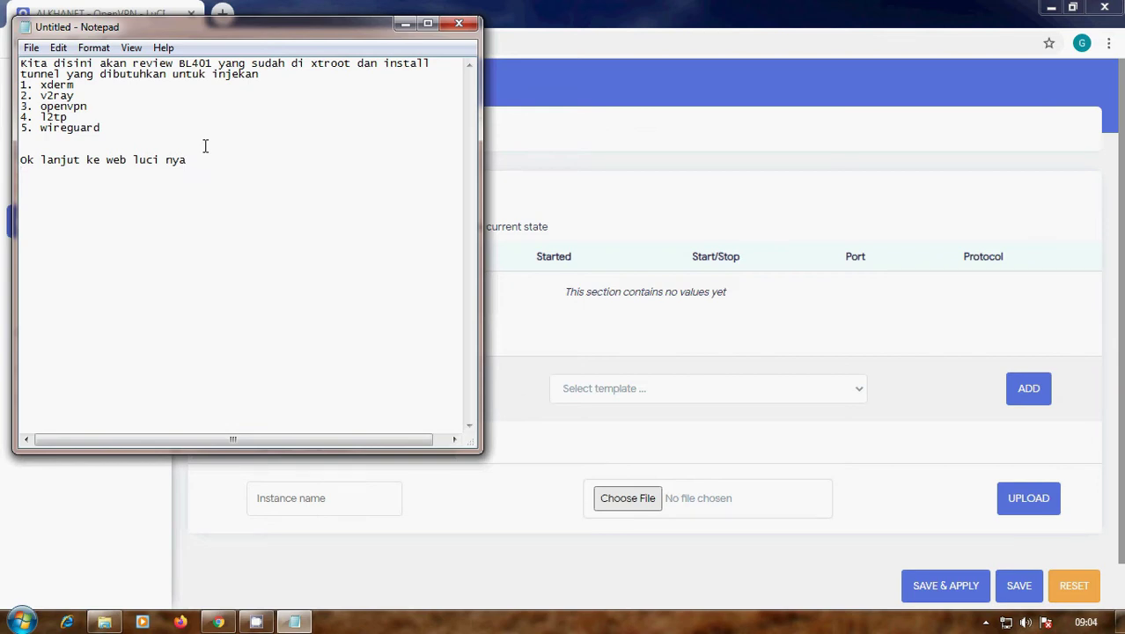
{"action": "type", "text": "saya sedang memak"}
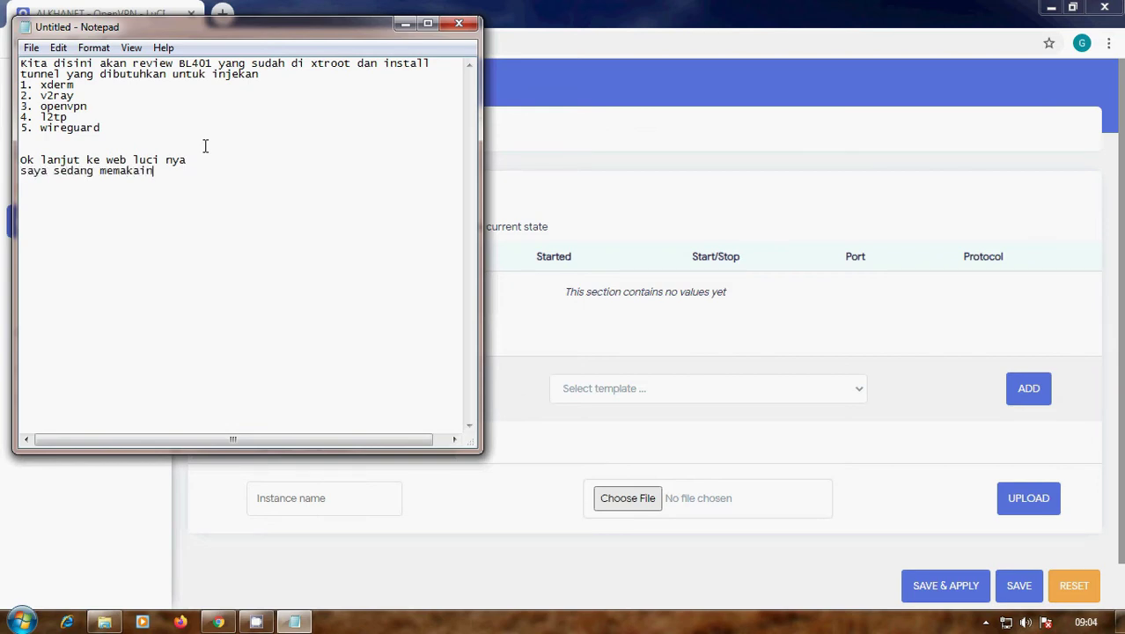
{"action": "type", "text": "ai v2ray dari serve"}
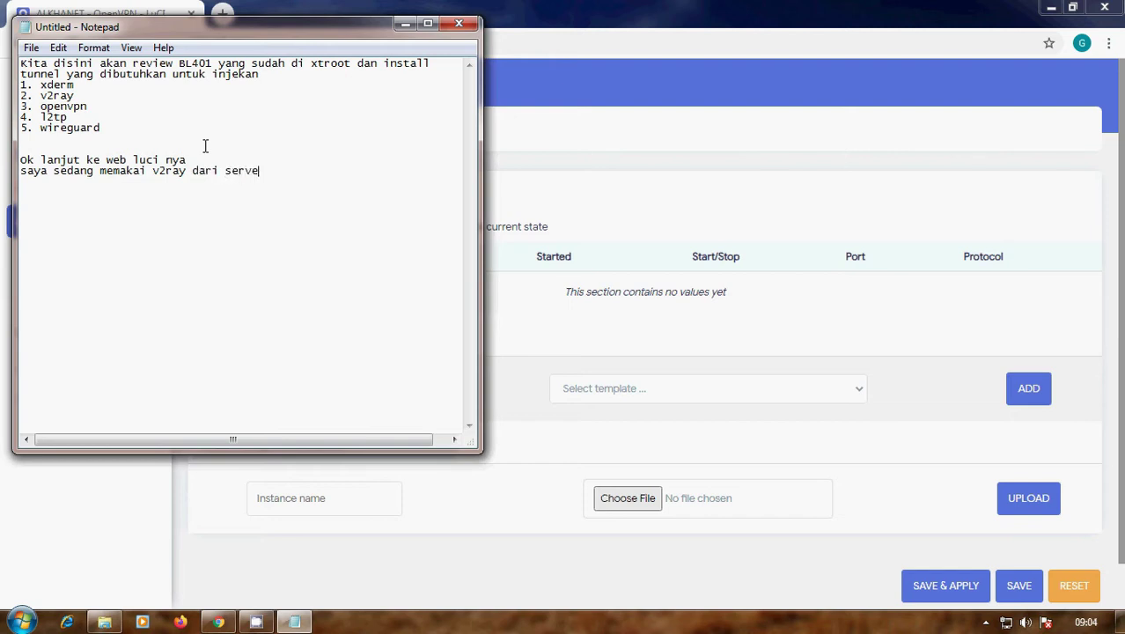
{"action": "type", "text": "r Huricane"}
{"action": "type", "text": " e"}
{"action": "key", "text": "BackSpace"}
{"action": "key", "text": "BackSpace"}
{"action": "key", "text": "BackSpace"}
{"action": "key", "text": "BackSpace"}
{"action": "key", "text": "BackSpace"}
{"action": "key", "text": "BackSpace"}
{"action": "key", "text": "BackSpace"}
{"action": "key", "text": "BackSpace"}
{"action": "key", "text": "BackSpace"}
{"action": "type", "text": "E "}
{"action": "type", "text": "kita cek ip"}
{"action": "left_click", "coordinate": [405, 23]}
Open whatismyipaddress.com in a new browser tab and check the reported ISP and IPv4 address.
{"action": "left_click", "coordinate": [221, 14]}
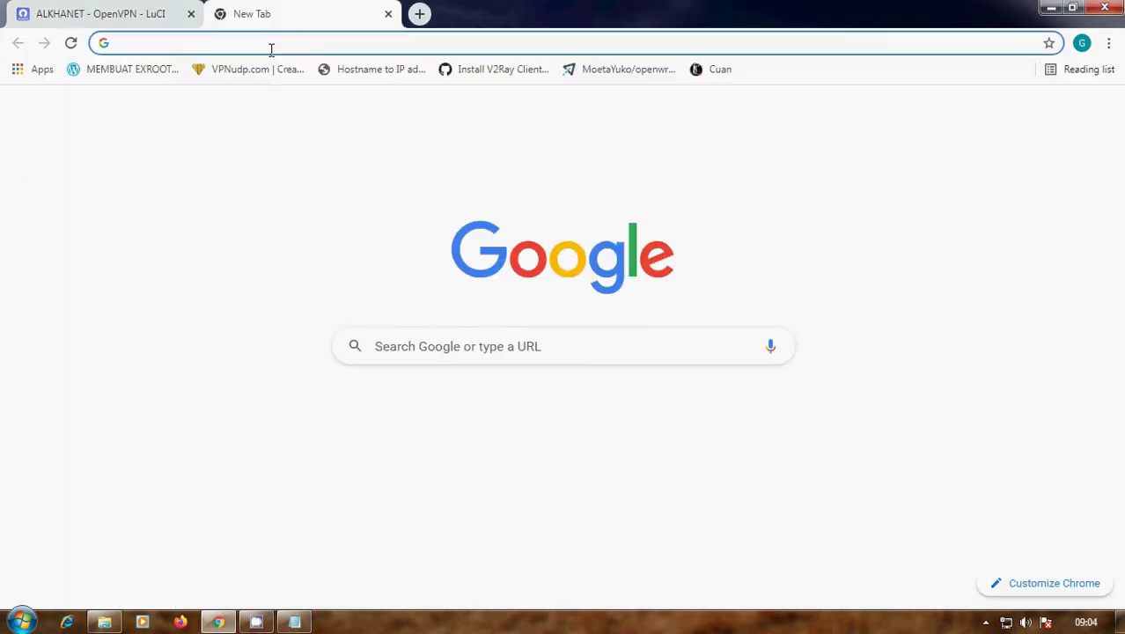
{"action": "type", "text": "whatismyipaddress.com"}
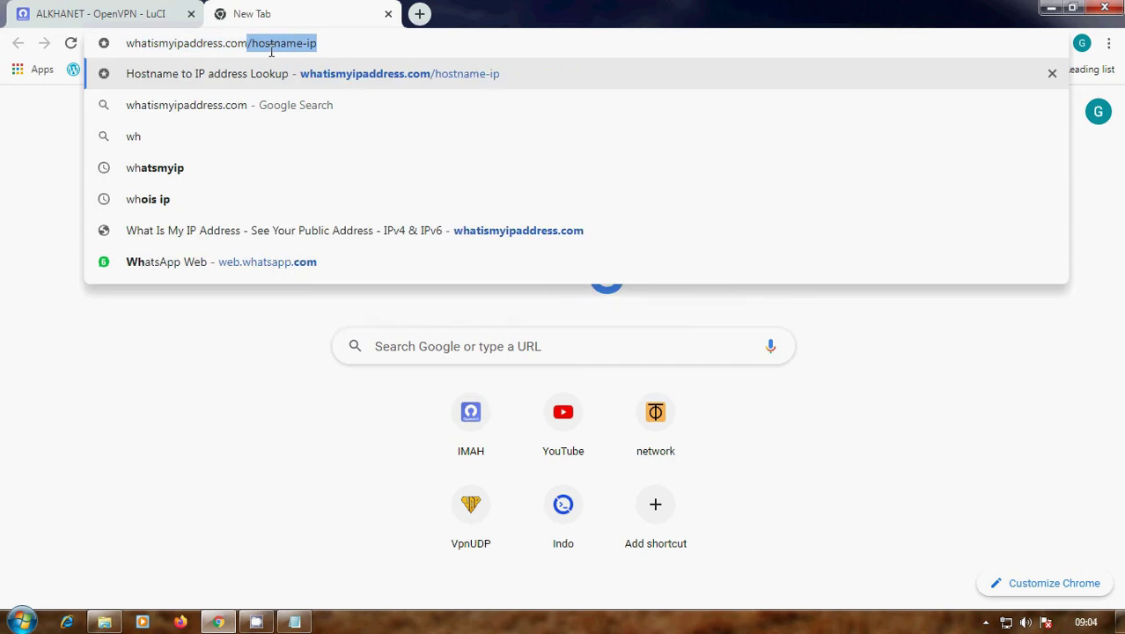
{"action": "key", "text": "Delete"}
{"action": "key", "text": "Return"}
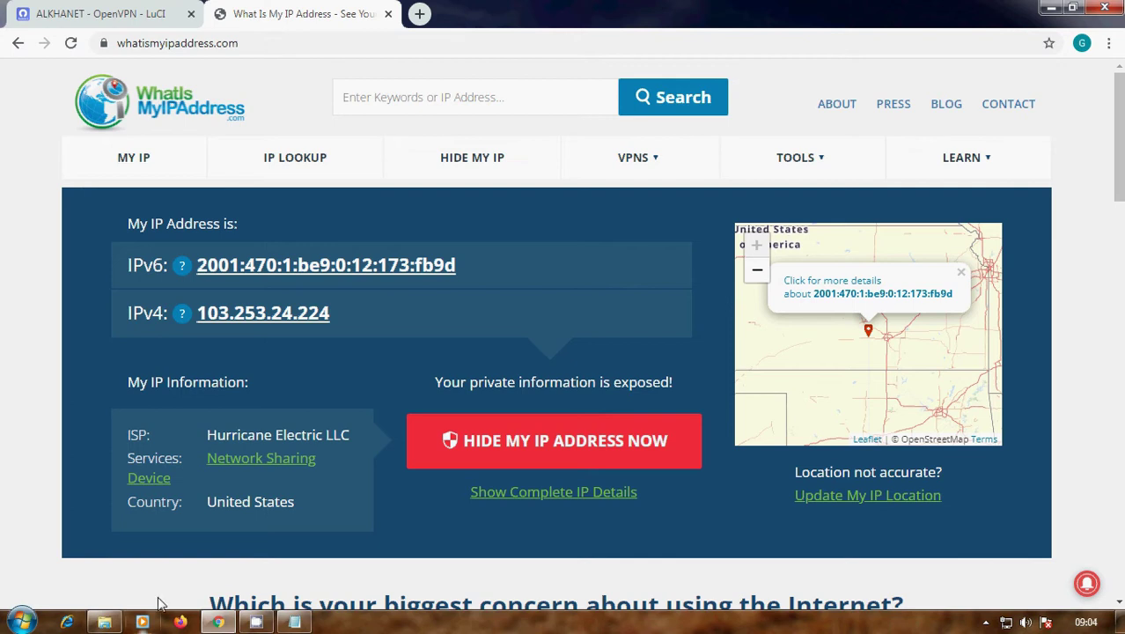
{"action": "left_click_drag", "start_coordinate": [363, 440], "coordinate": [177, 442]}
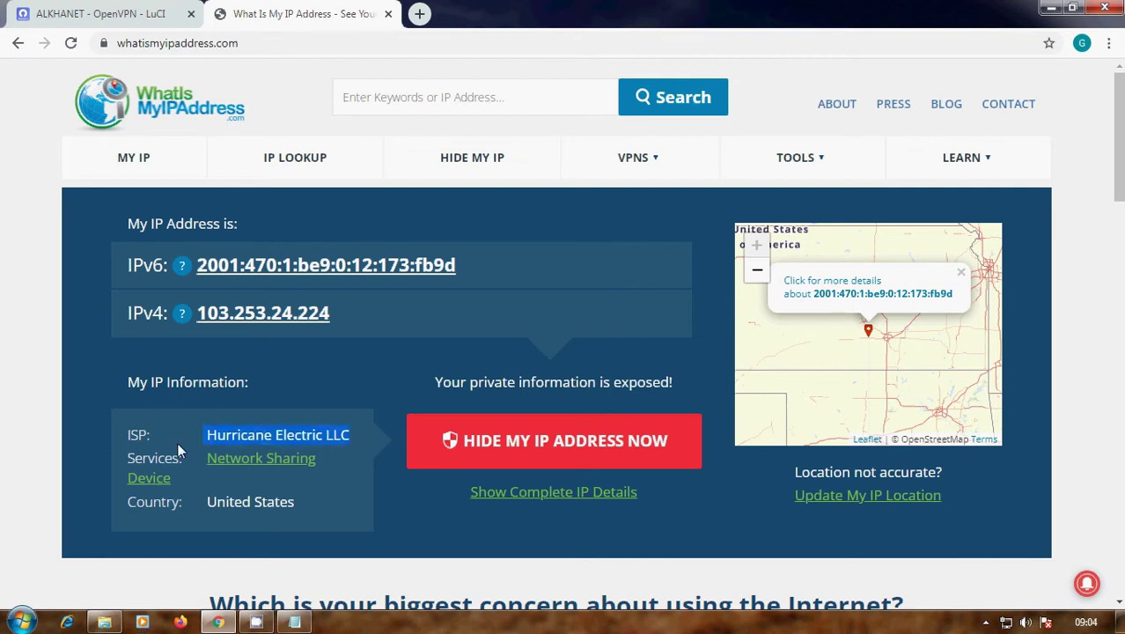
{"action": "left_click_drag", "start_coordinate": [339, 323], "coordinate": [195, 317]}
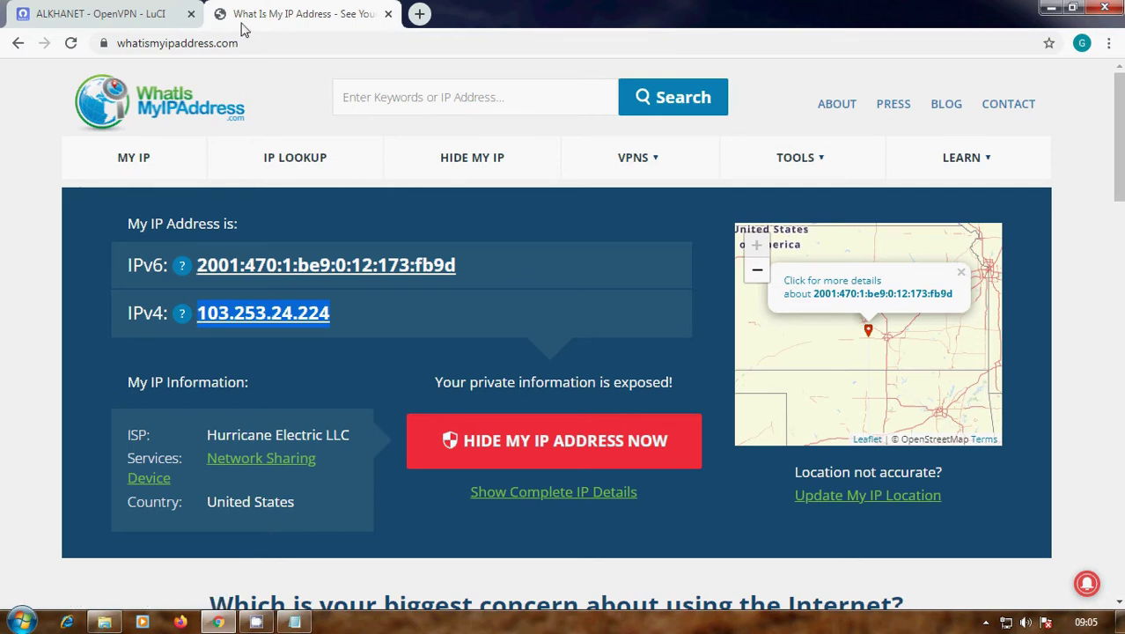
Return to the router's LuCI page, look over the OpenVPN and Tools entries, and open the network's Wireless overview.
{"action": "left_click", "coordinate": [44, 16]}
{"action": "scroll", "coordinate": [322, 297], "scroll_direction": "down", "scroll_amount": 1}
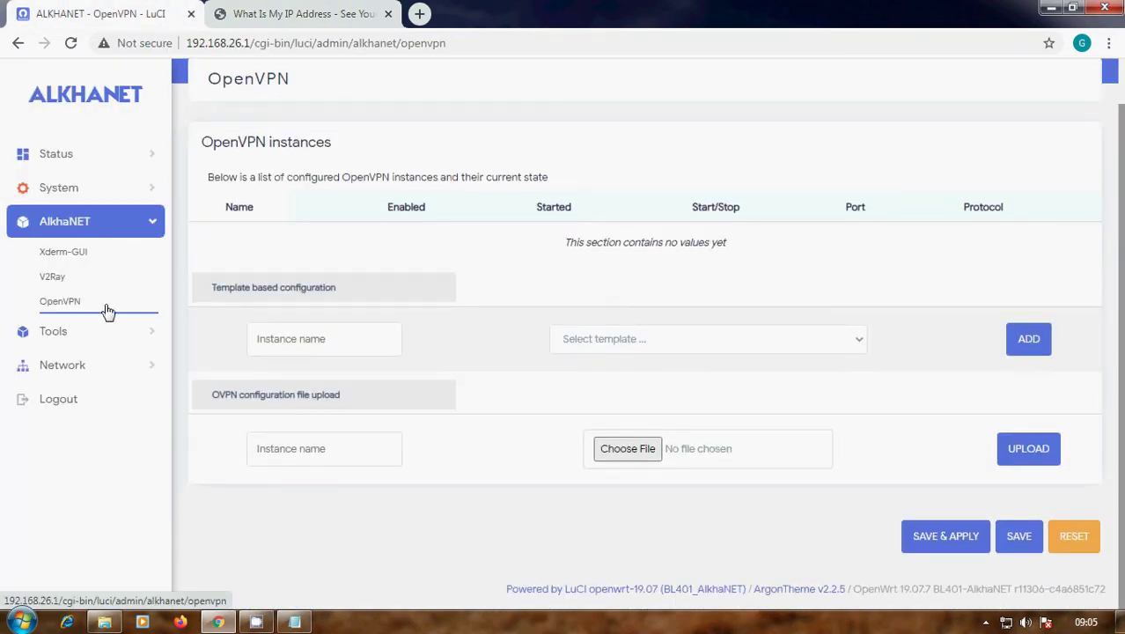
{"action": "left_click", "coordinate": [107, 307]}
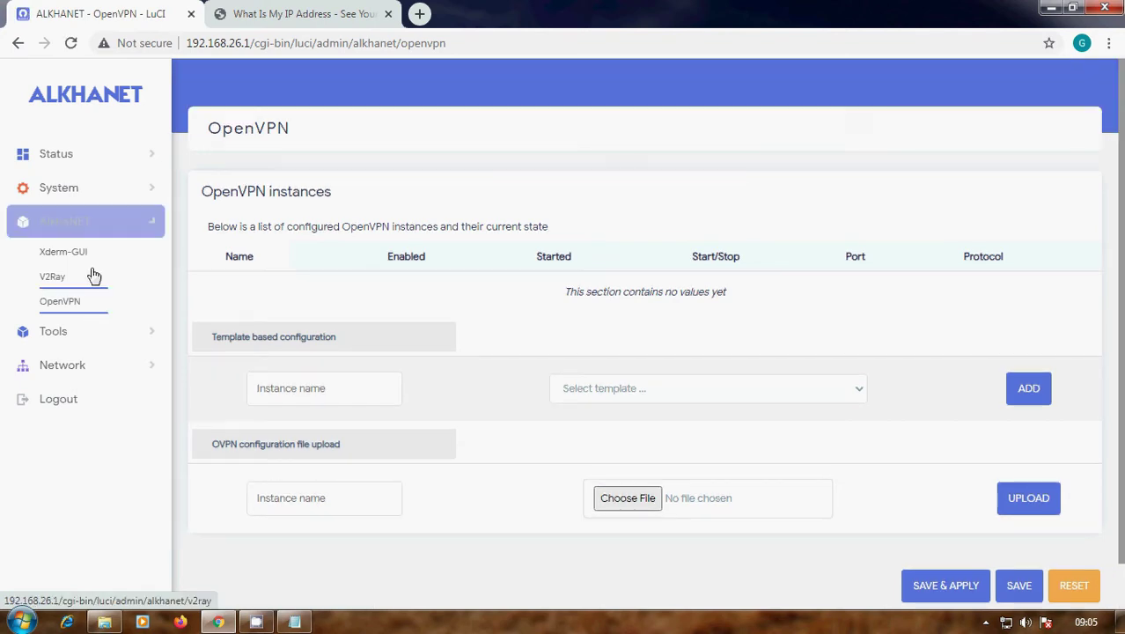
{"action": "left_click", "coordinate": [78, 331]}
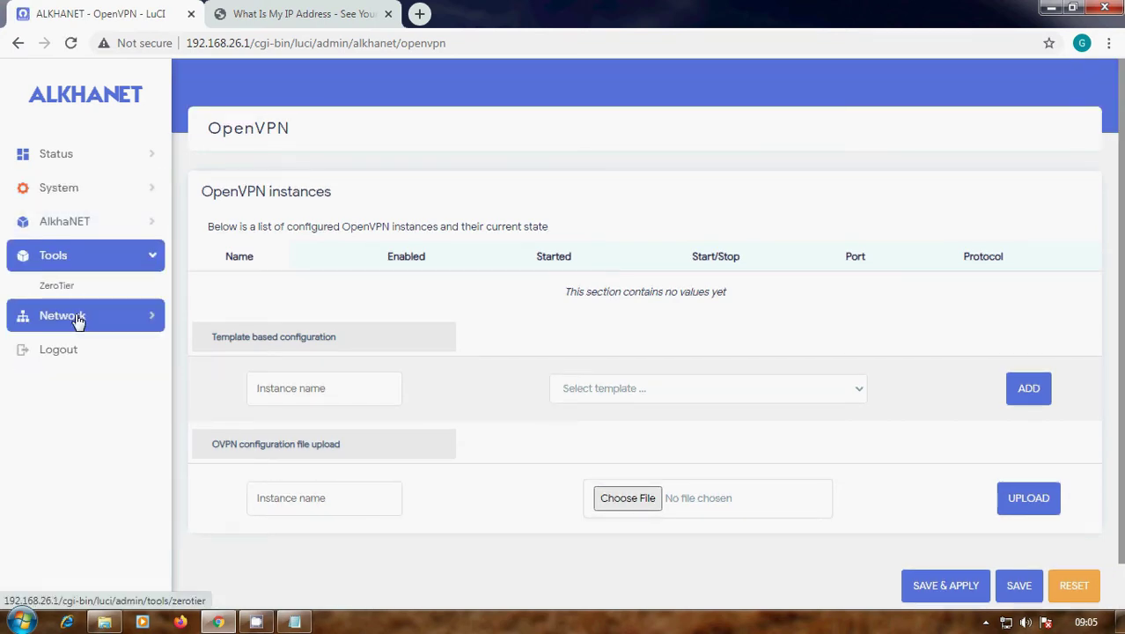
{"action": "left_click", "coordinate": [76, 315]}
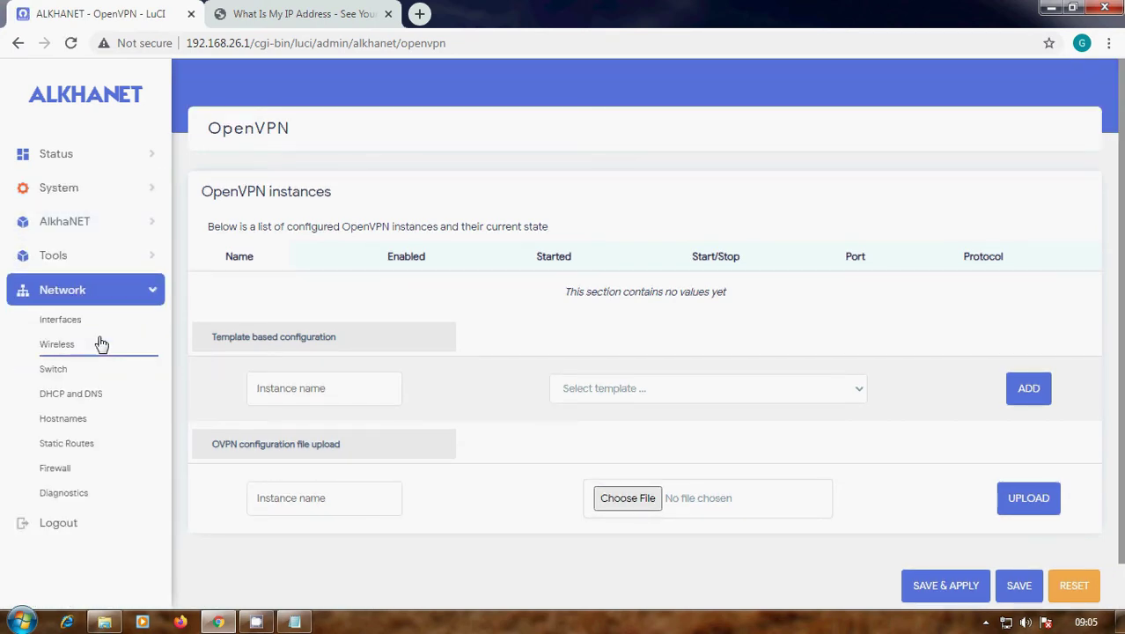
{"action": "left_click", "coordinate": [100, 343]}
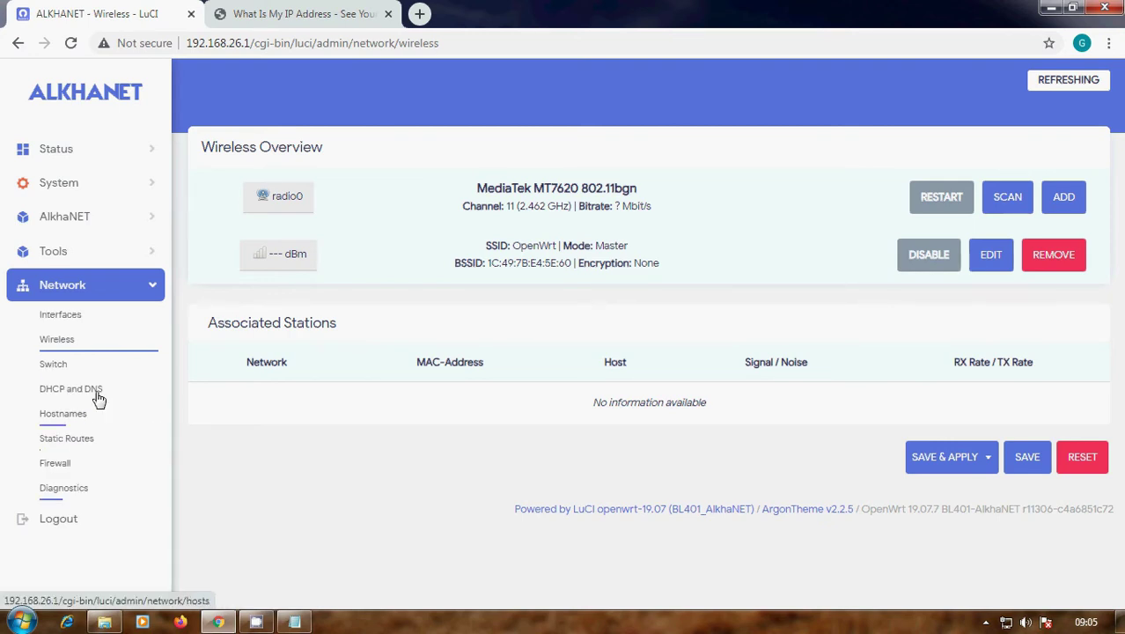
Open the network's Firewall page and look over its general zone settings.
{"action": "left_click", "coordinate": [84, 464]}
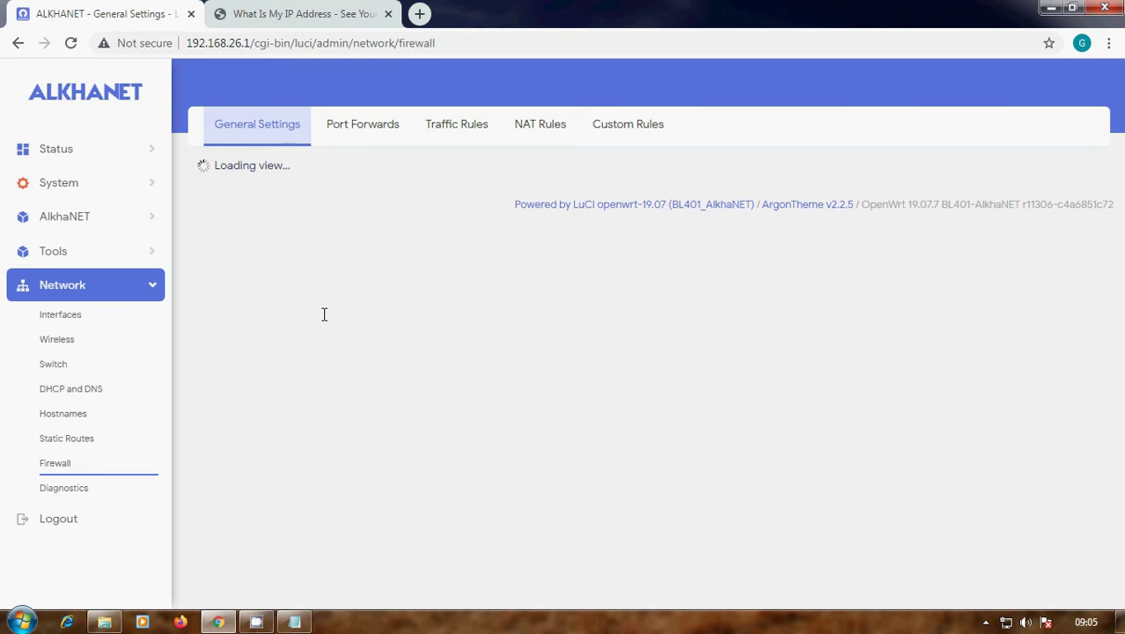
{"action": "scroll", "coordinate": [352, 324], "scroll_direction": "down", "scroll_amount": 6}
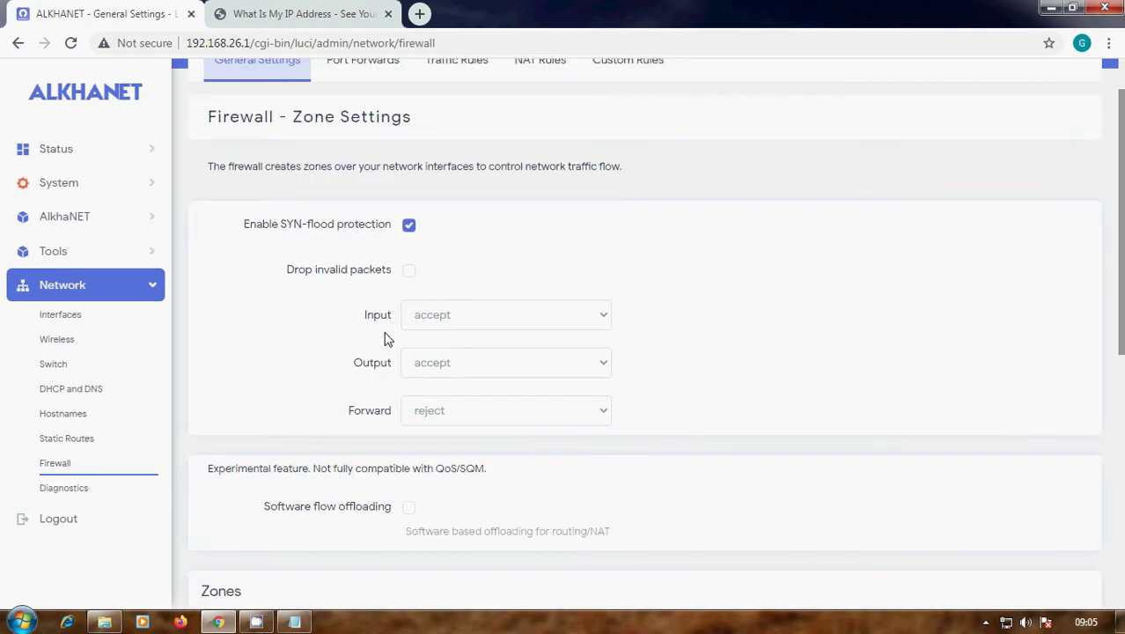
{"action": "scroll", "coordinate": [206, 317], "scroll_direction": "up", "scroll_amount": 5}
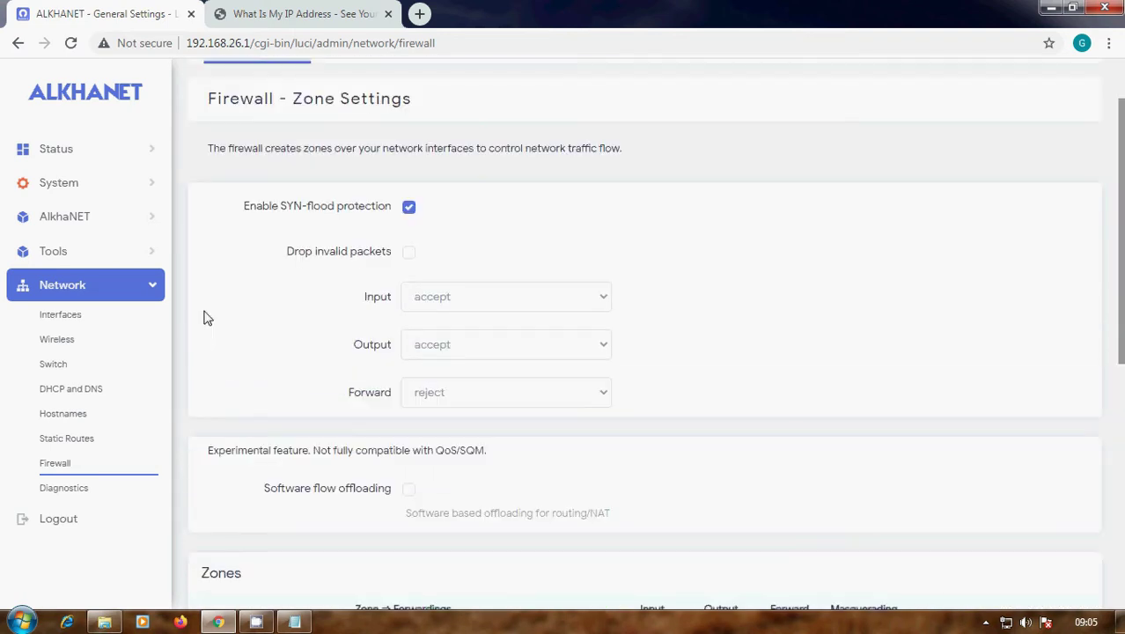
Disable the V2Ray service in its Global Settings, then save and apply the change.
{"action": "left_click", "coordinate": [148, 284]}
{"action": "left_click", "coordinate": [149, 260]}
{"action": "left_click", "coordinate": [156, 231]}
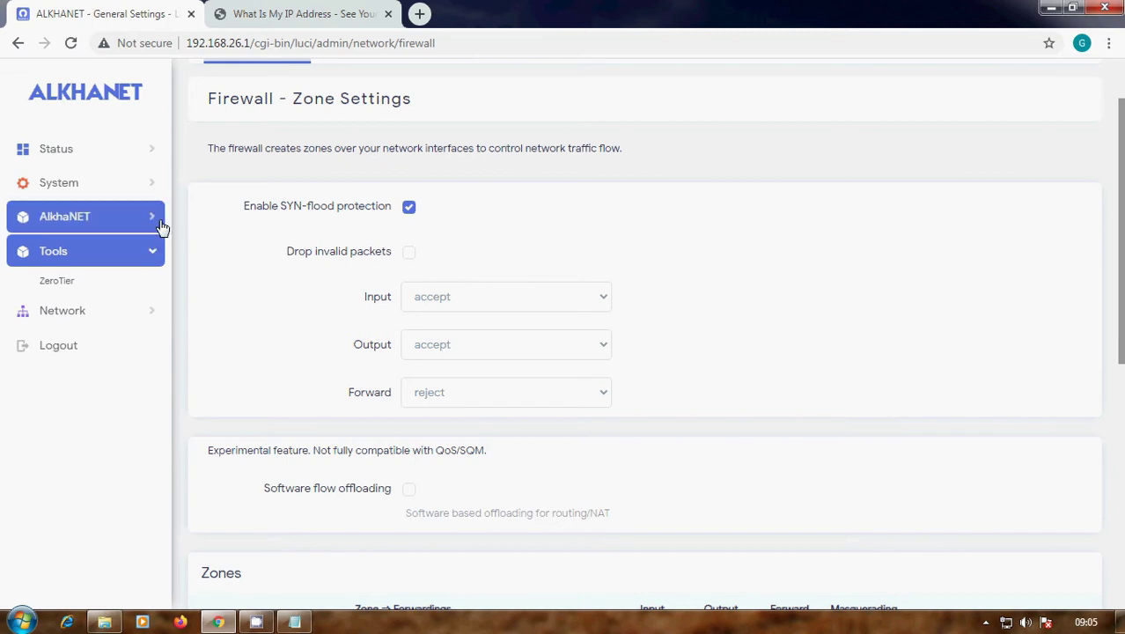
{"action": "left_click", "coordinate": [126, 273]}
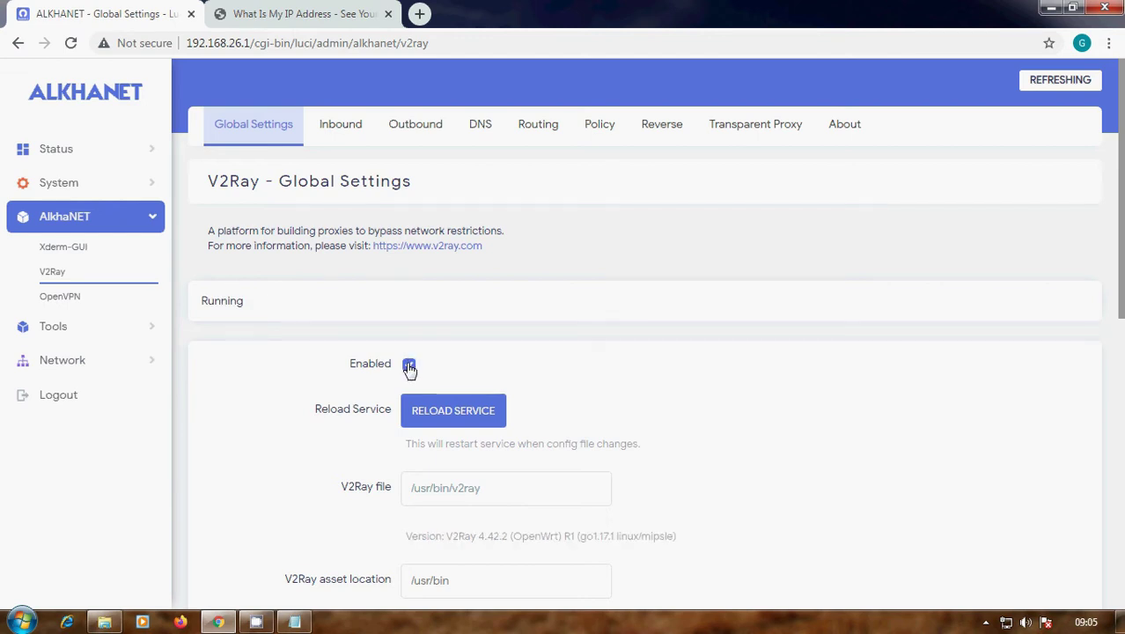
{"action": "scroll", "coordinate": [409, 264], "scroll_direction": "down", "scroll_amount": 5}
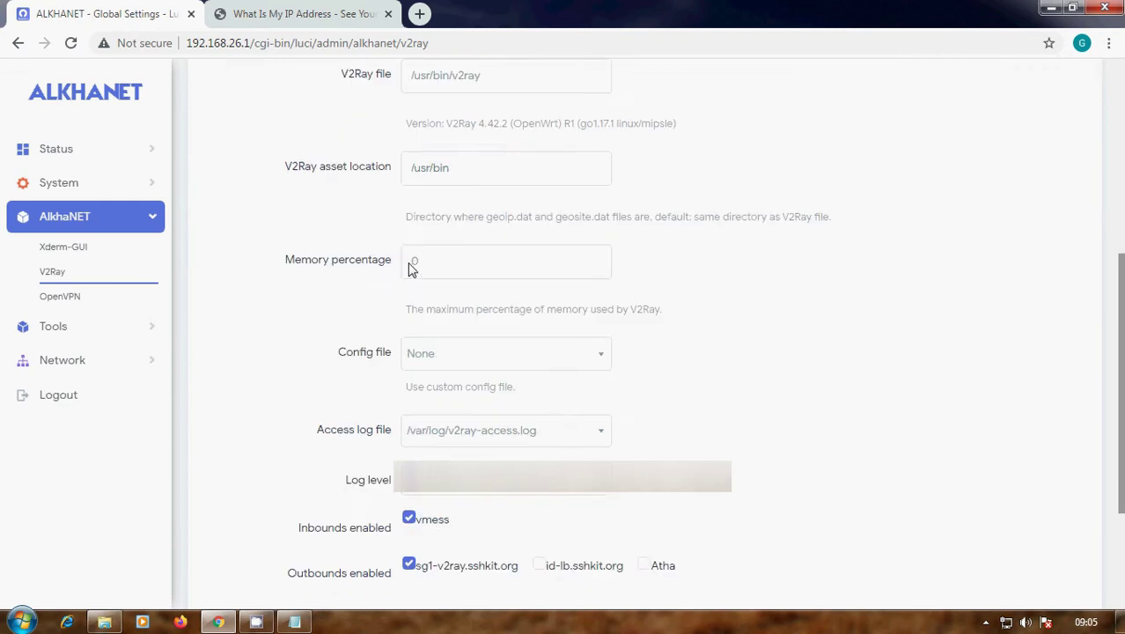
{"action": "scroll", "coordinate": [408, 262], "scroll_direction": "up", "scroll_amount": 5}
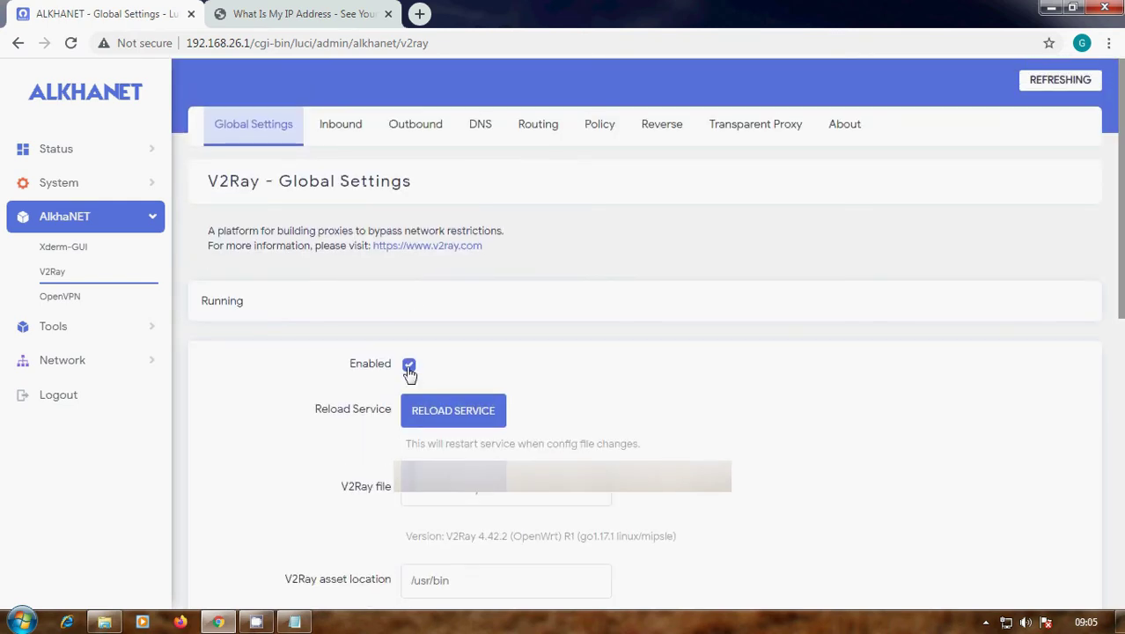
{"action": "scroll", "coordinate": [409, 365], "scroll_direction": "down", "scroll_amount": 6}
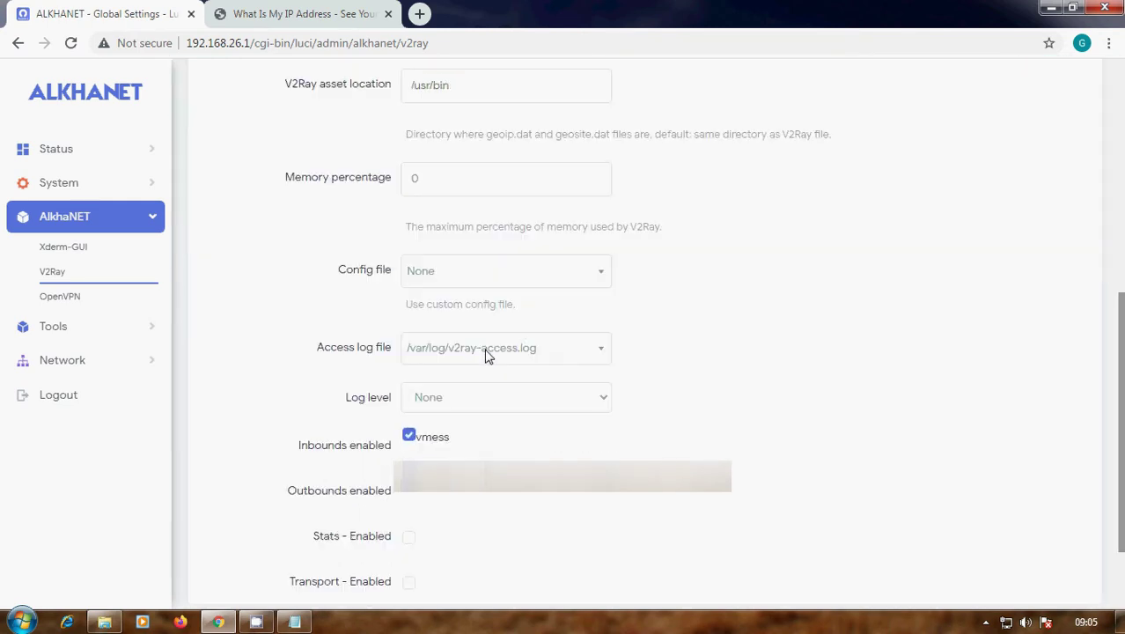
{"action": "scroll", "coordinate": [440, 353], "scroll_direction": "up", "scroll_amount": 2}
{"action": "scroll", "coordinate": [421, 236], "scroll_direction": "up", "scroll_amount": 3}
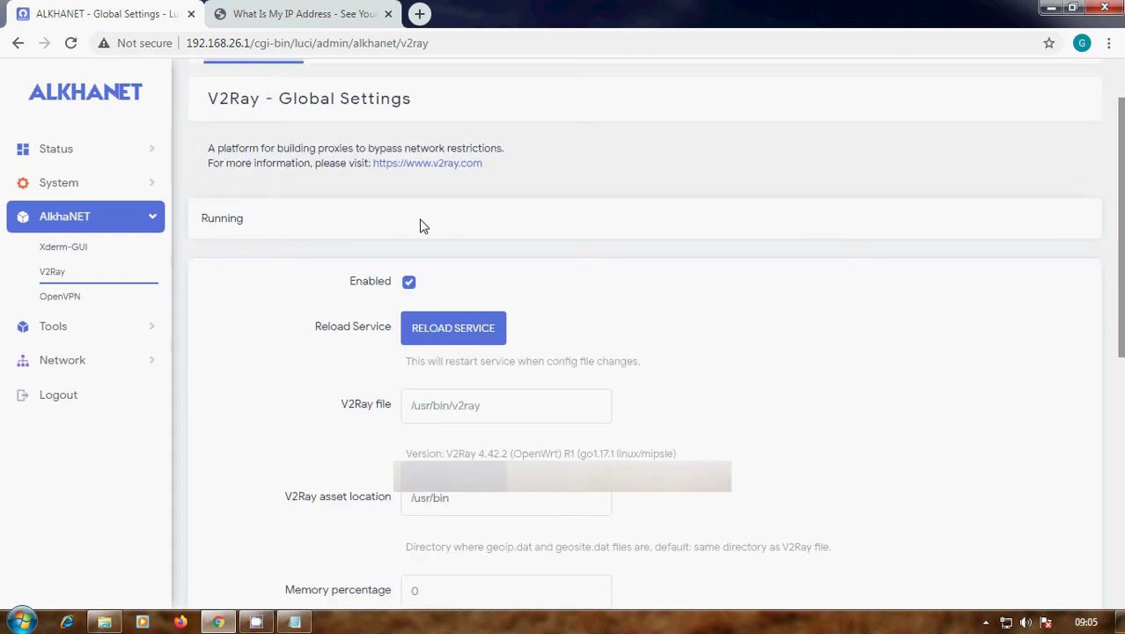
{"action": "left_click", "coordinate": [409, 283]}
{"action": "scroll", "coordinate": [704, 396], "scroll_direction": "down", "scroll_amount": 5}
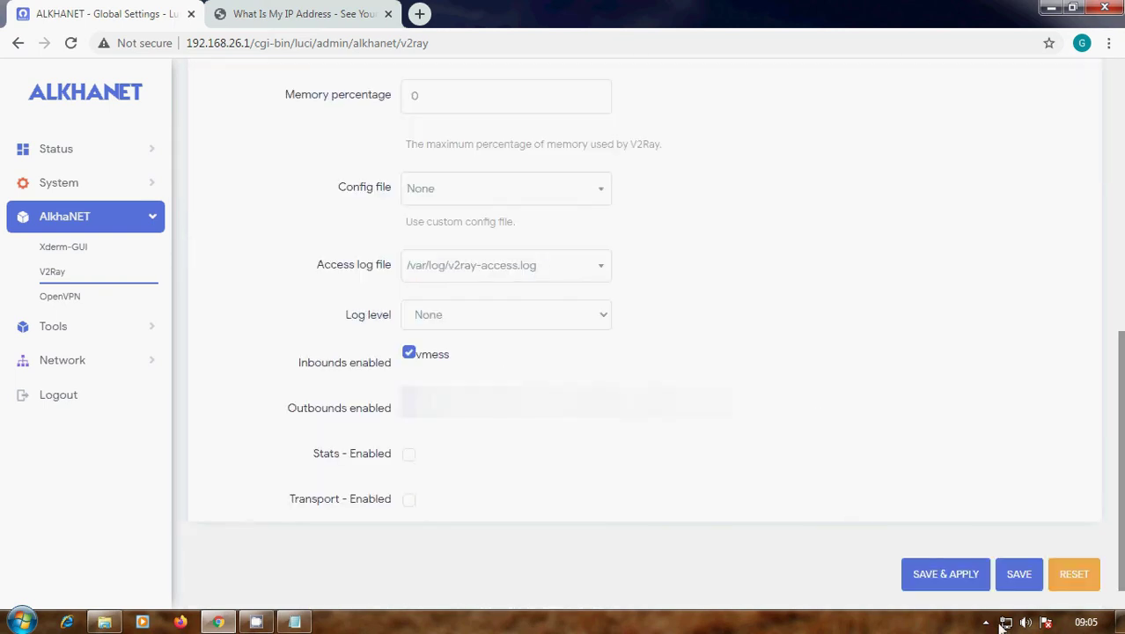
{"action": "left_click", "coordinate": [945, 575]}
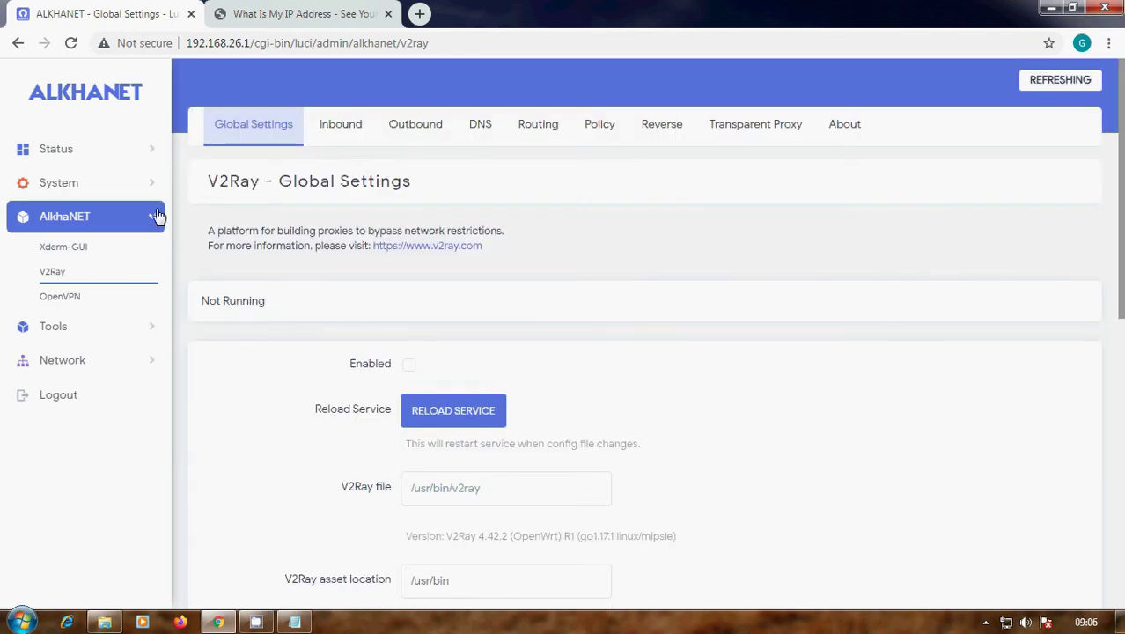
Open the network Interfaces page and restart the ALKHANET tun0 interface.
{"action": "left_click", "coordinate": [110, 366]}
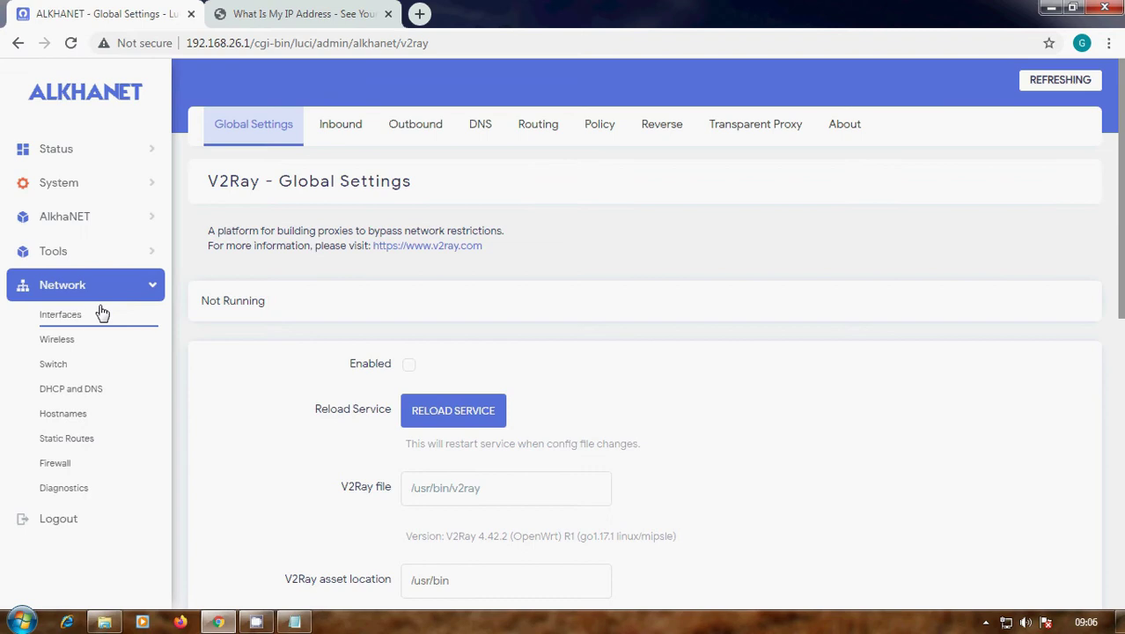
{"action": "left_click", "coordinate": [102, 314]}
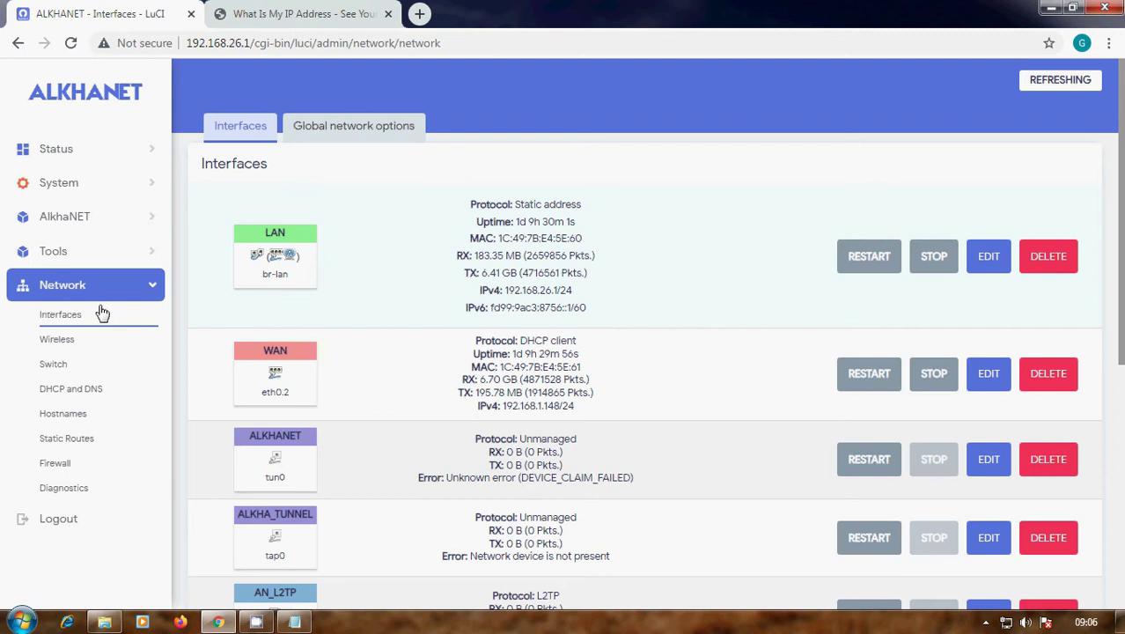
{"action": "left_click", "coordinate": [850, 469]}
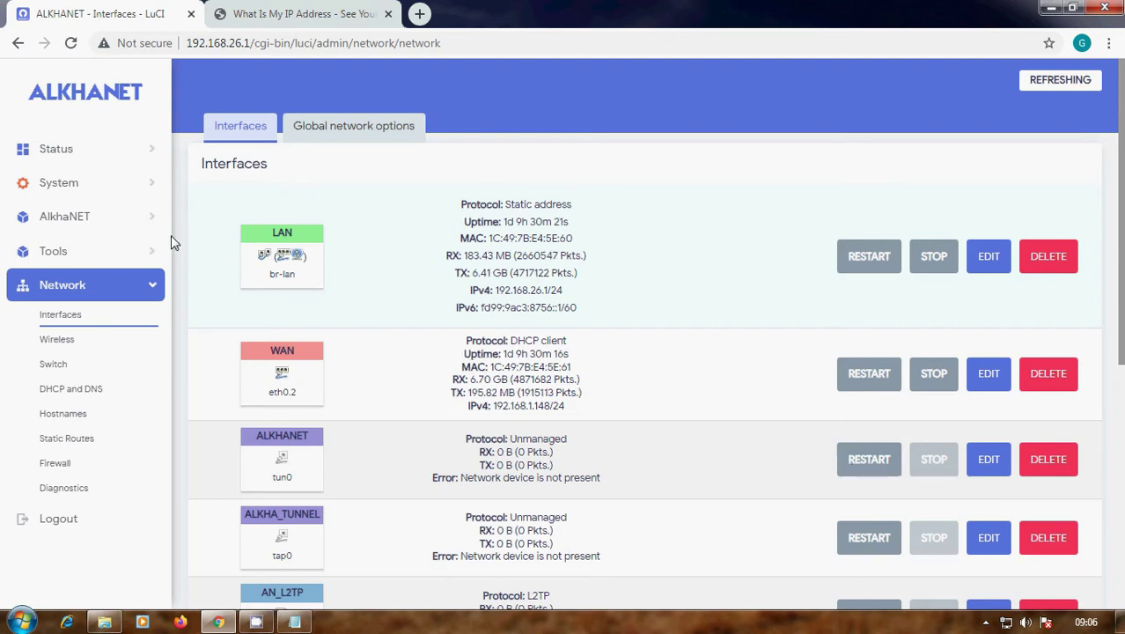
Open the Xderm-GUI page under AlkhaNET and view its About information and connection log.
{"action": "left_click", "coordinate": [140, 224]}
{"action": "left_click", "coordinate": [138, 255]}
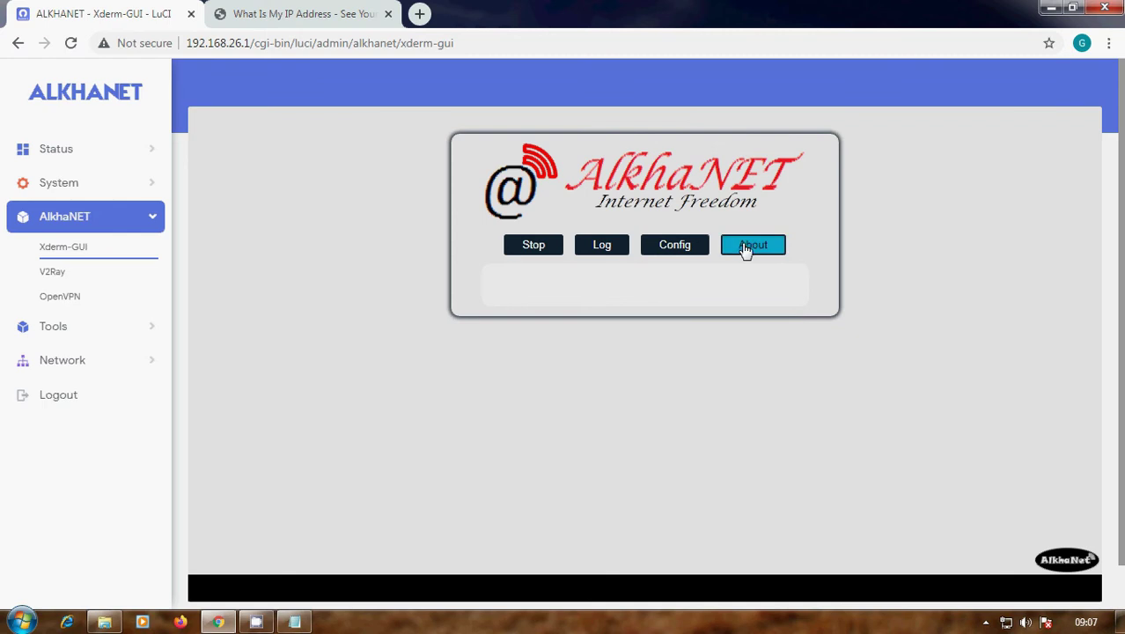
{"action": "left_click", "coordinate": [745, 246]}
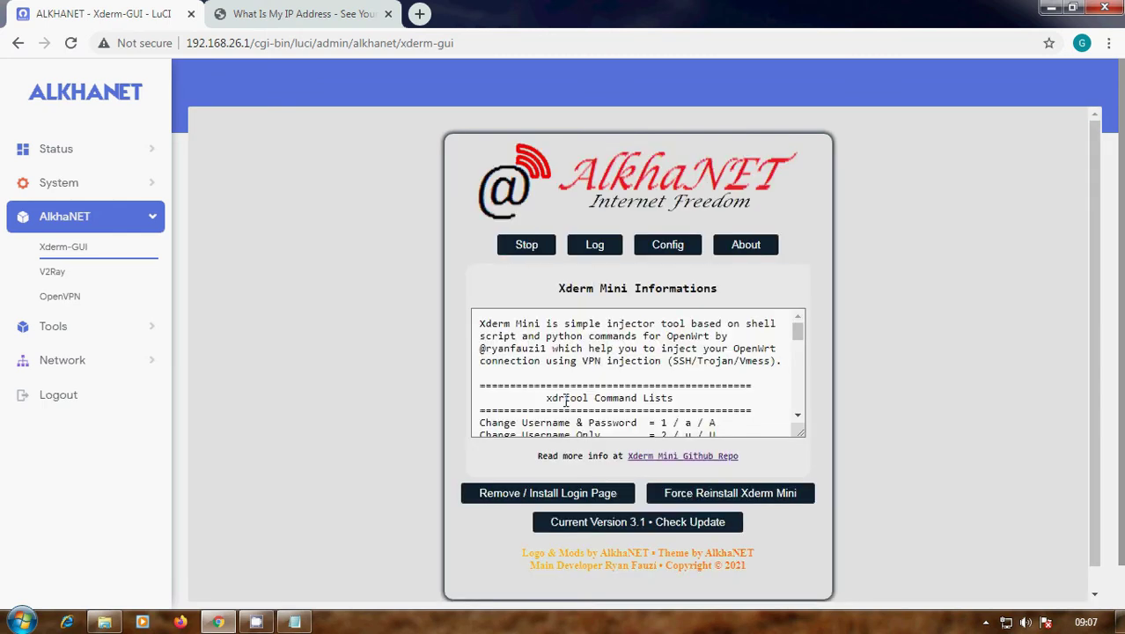
{"action": "left_click", "coordinate": [577, 247]}
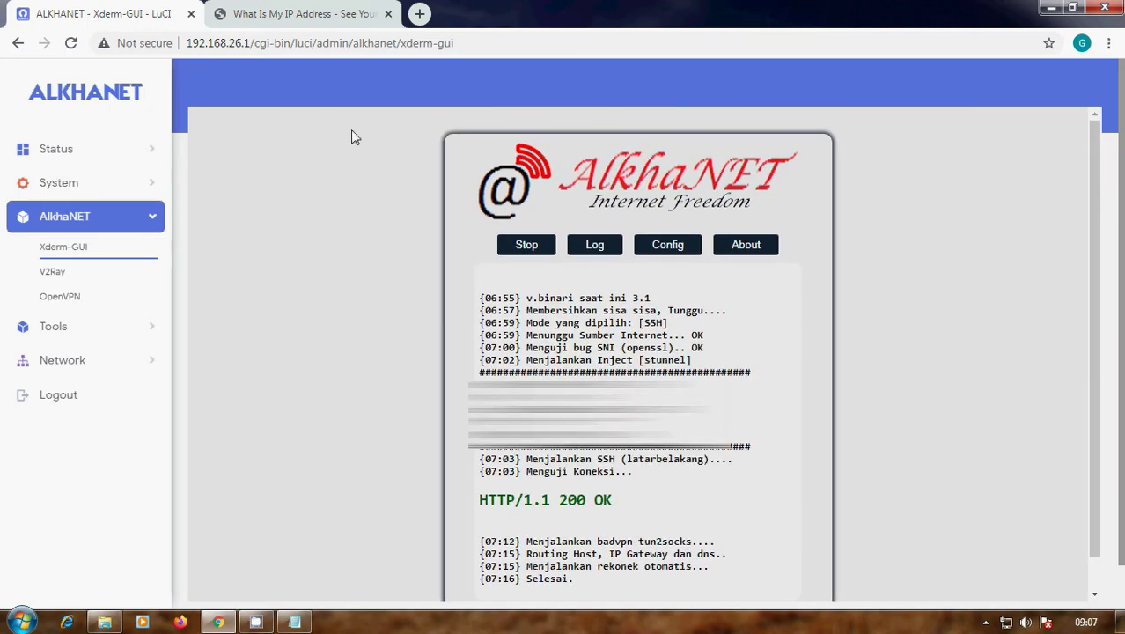
Reload the whatismyipaddress.com page, then return to the router and open its network Interfaces page.
{"action": "left_click", "coordinate": [342, 13]}
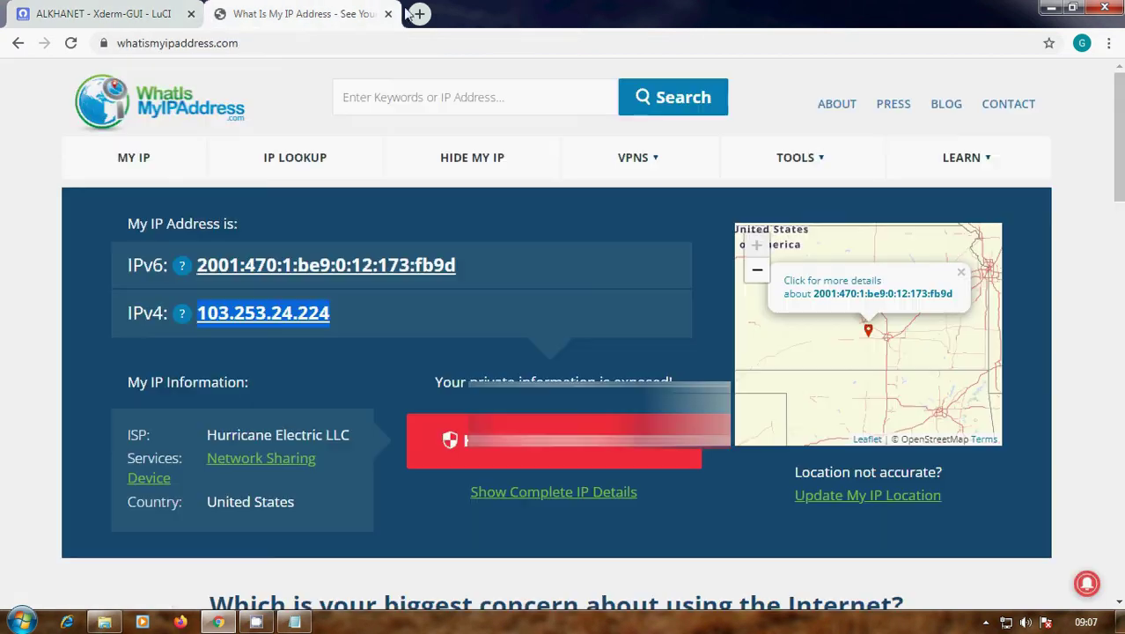
{"action": "left_click", "coordinate": [273, 41]}
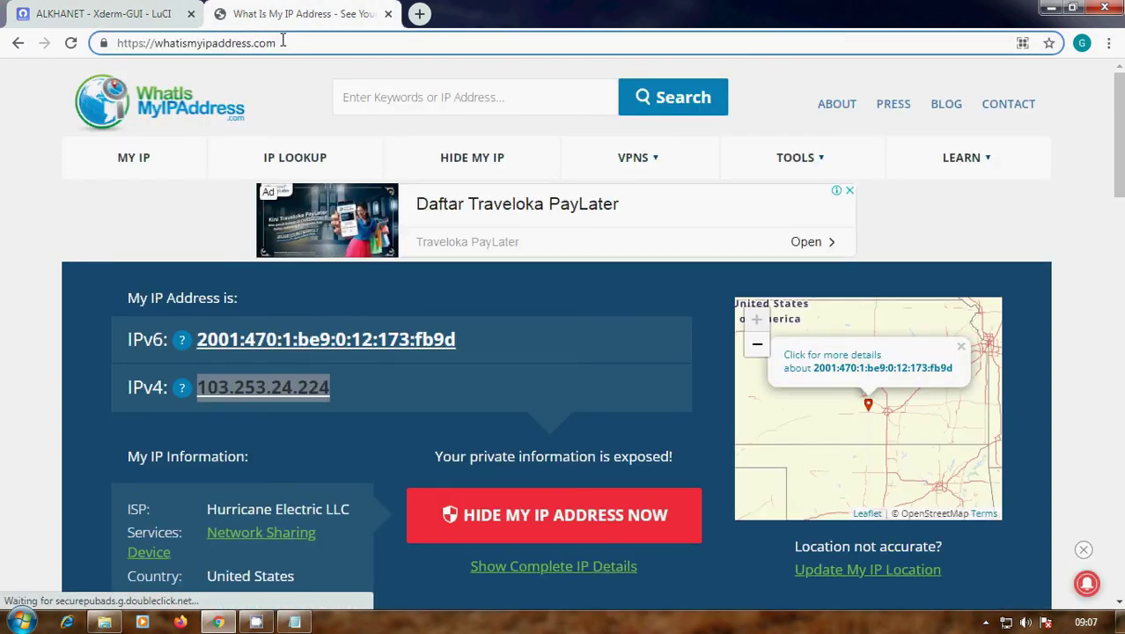
{"action": "left_click", "coordinate": [161, 17]}
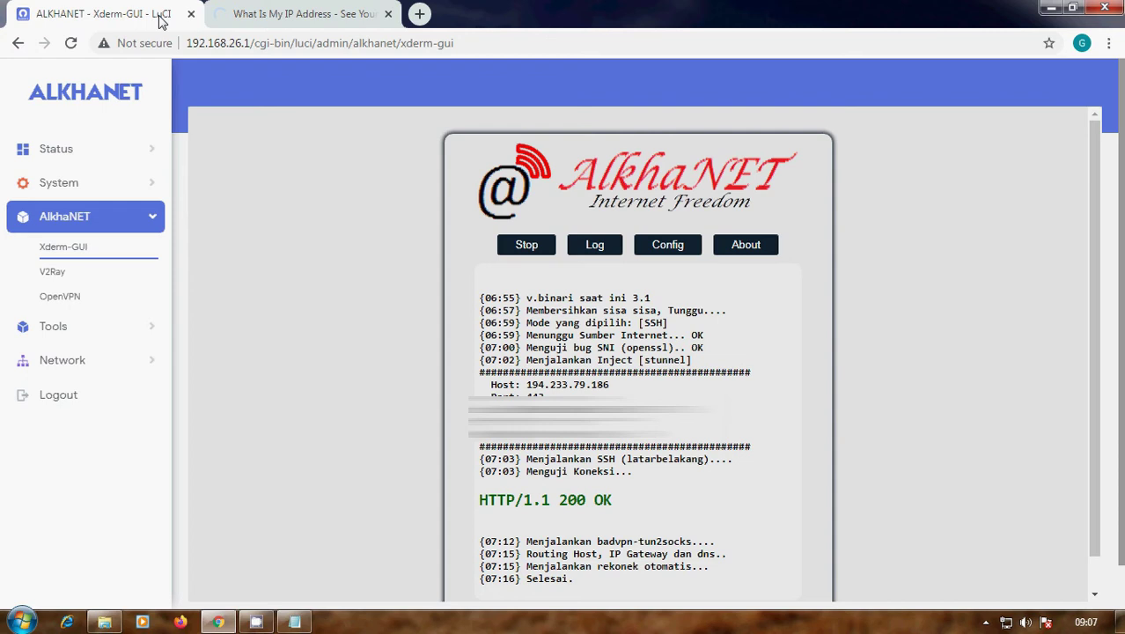
{"action": "left_click", "coordinate": [39, 365]}
{"action": "left_click", "coordinate": [77, 322]}
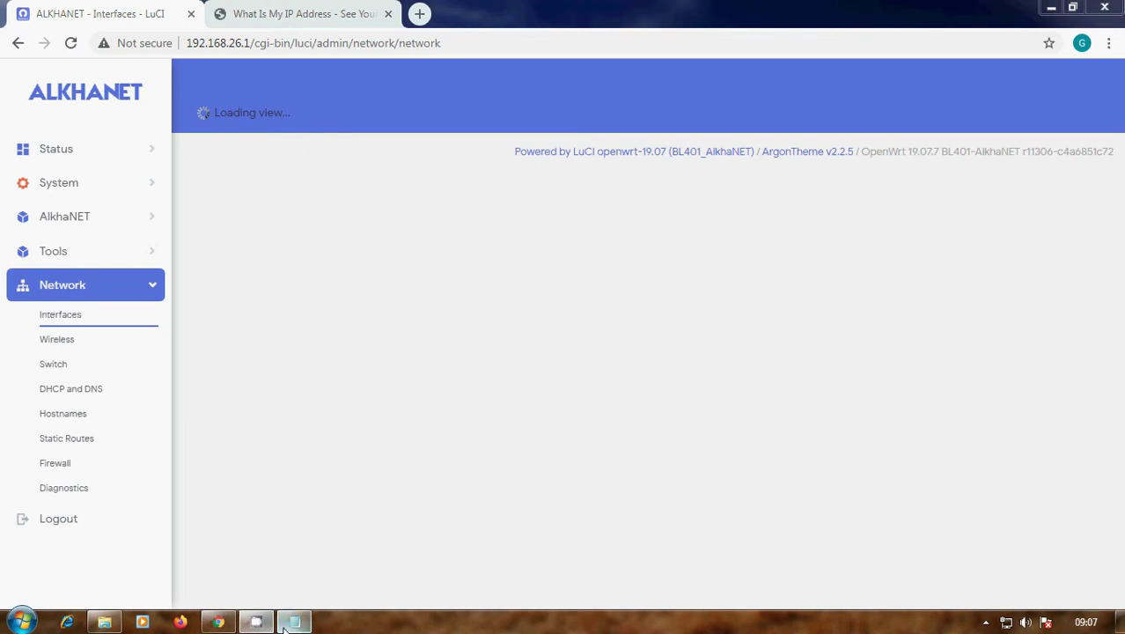
Switch to the Notepad notes and add the lines "sekarang kita memakai tunnel xderm" and "cek ip".
{"action": "left_click", "coordinate": [287, 625]}
{"action": "type", "text": "sekaran"}
{"action": "type", "text": "g ki"}
{"action": "key", "text": "BackSpace"}
{"action": "type", "text": "kita mema"}
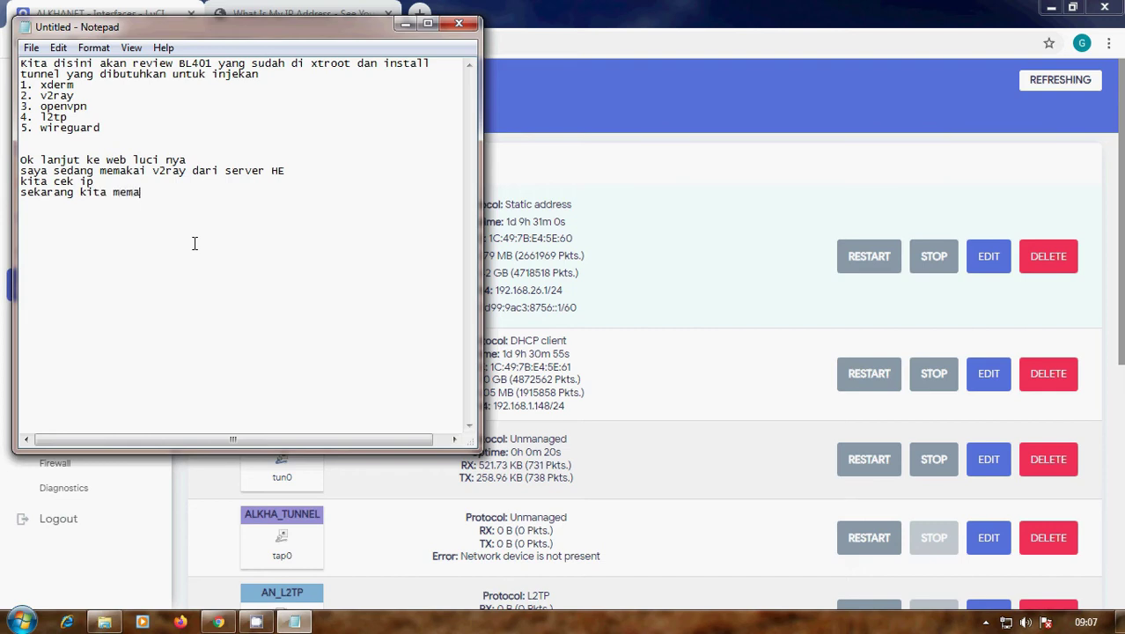
{"action": "type", "text": "kai tunnel"}
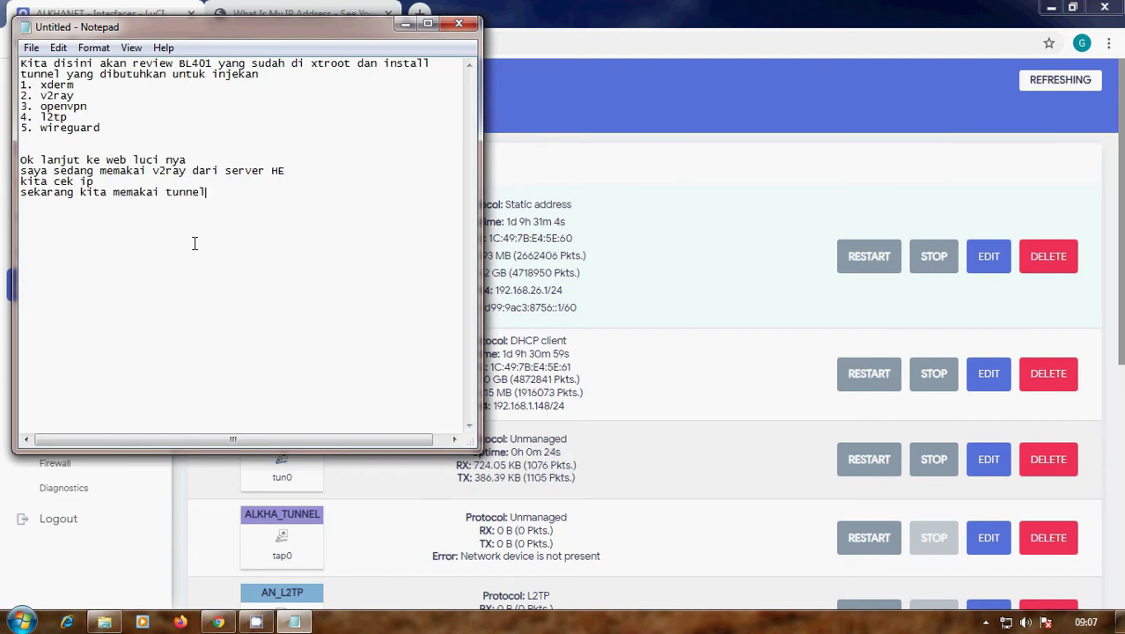
{"action": "type", "text": " xderm"}
{"action": "key", "text": "Return"}
{"action": "type", "text": "cek ip"}
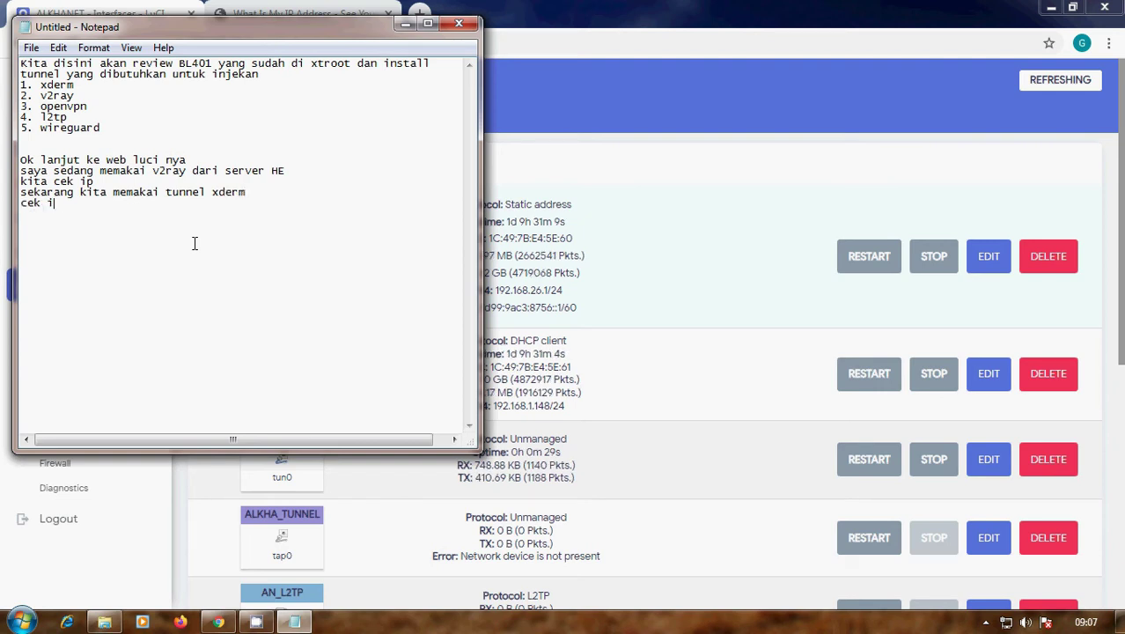
Go to the whatismyipaddress.com page in Chrome and highlight the ISP name and the IPv4 address.
{"action": "left_click", "coordinate": [353, 11]}
{"action": "scroll", "coordinate": [191, 357], "scroll_direction": "down", "scroll_amount": 1}
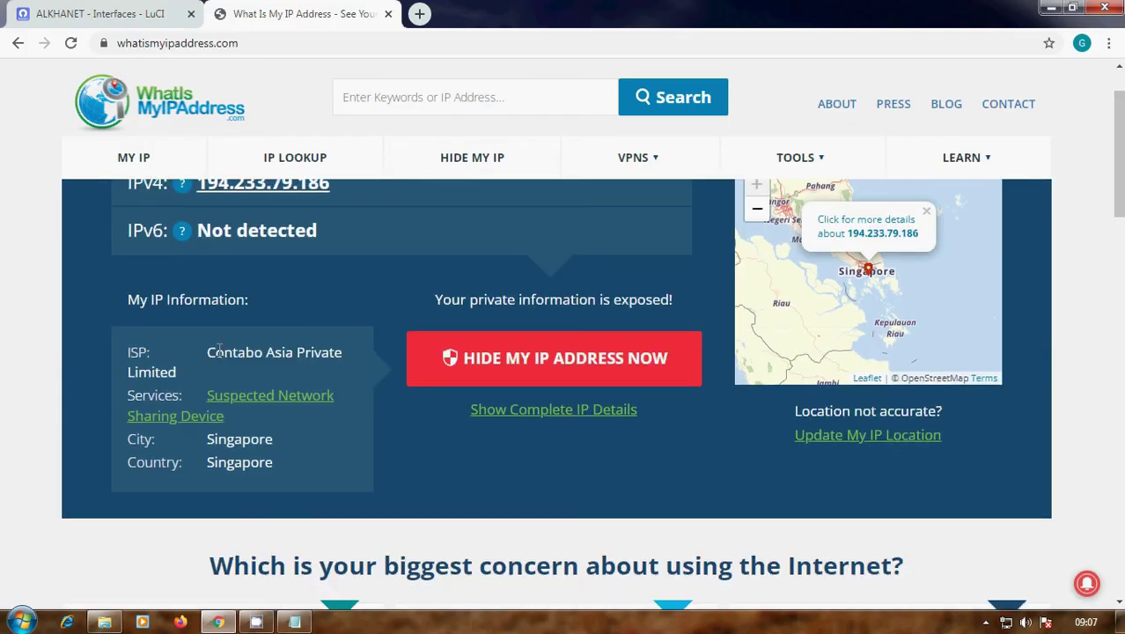
{"action": "left_click_drag", "start_coordinate": [207, 351], "coordinate": [327, 337]}
{"action": "scroll", "coordinate": [345, 322], "scroll_direction": "up", "scroll_amount": 1}
{"action": "left_click_drag", "start_coordinate": [333, 263], "coordinate": [209, 253]}
Return to the router, open the Xderm-GUI page under AlkhaNET and review the host address in the connection log.
{"action": "key", "text": "ctrl+Tab"}
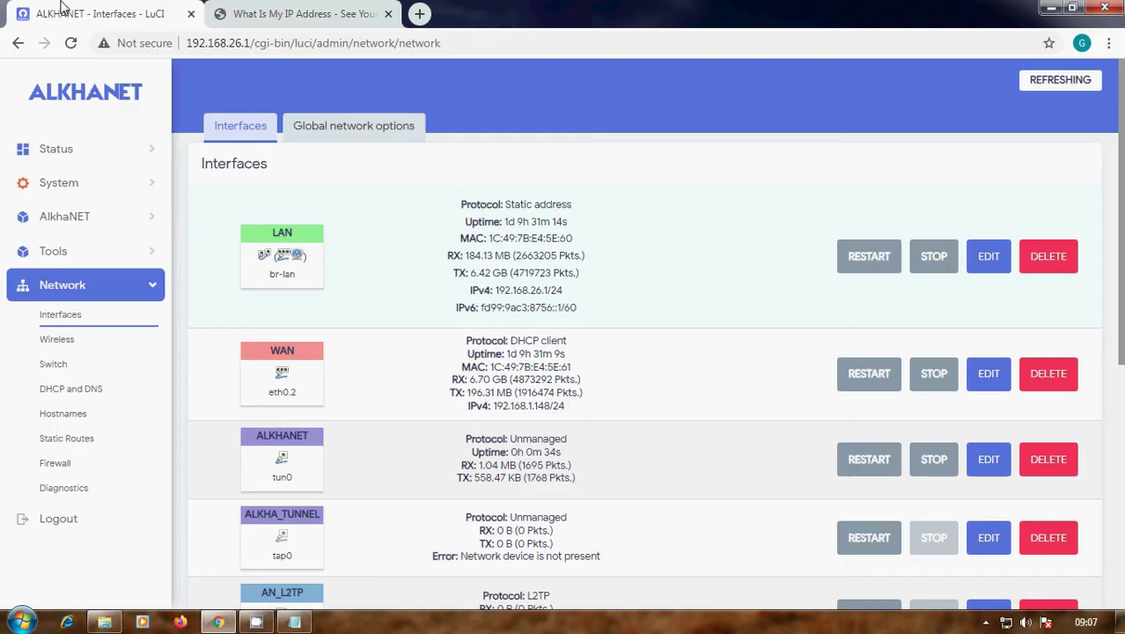
{"action": "left_click", "coordinate": [85, 228]}
{"action": "left_click", "coordinate": [88, 248]}
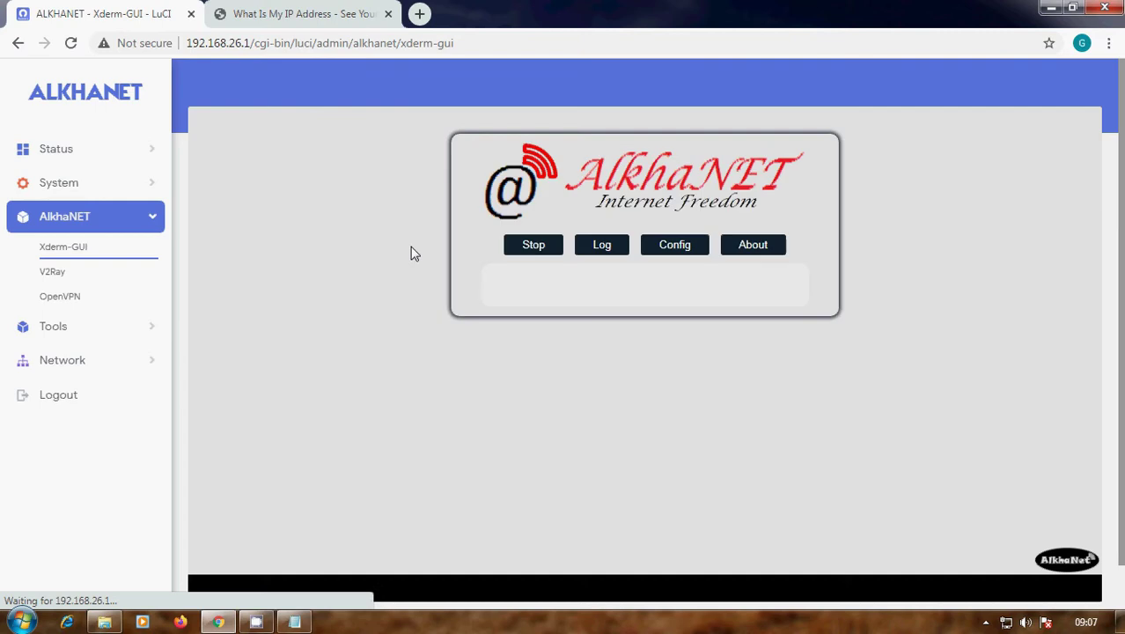
{"action": "left_click_drag", "start_coordinate": [625, 396], "coordinate": [483, 291]}
{"action": "left_click", "coordinate": [799, 379]}
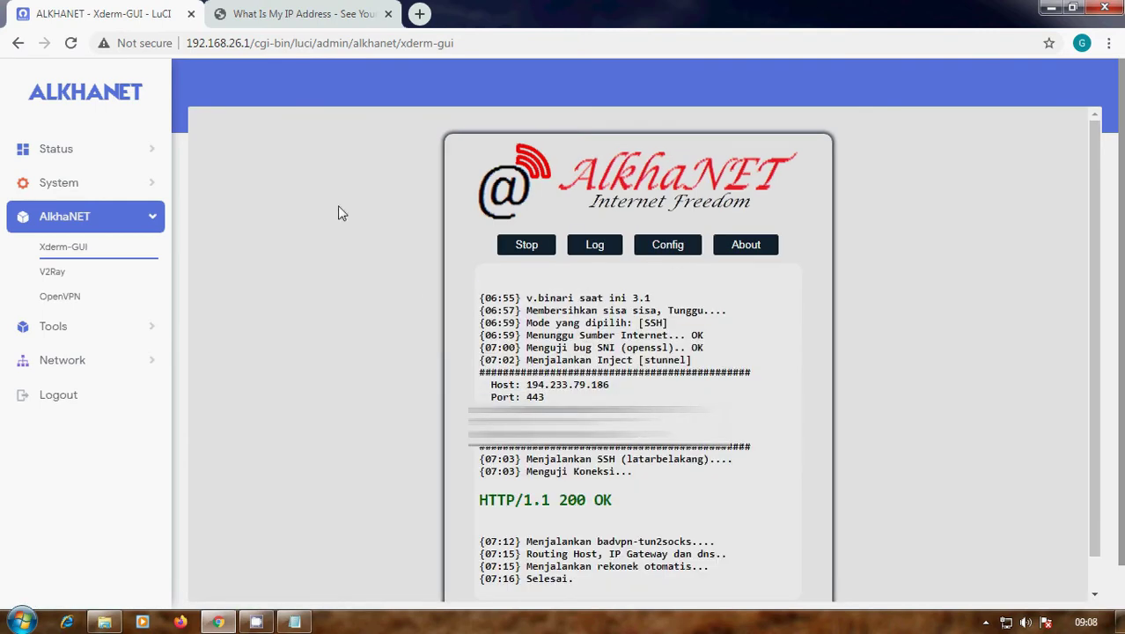
Compare the IPv4 address on the whatismyipaddress.com page with the Xderm host, and close that page.
{"action": "left_click", "coordinate": [280, 15]}
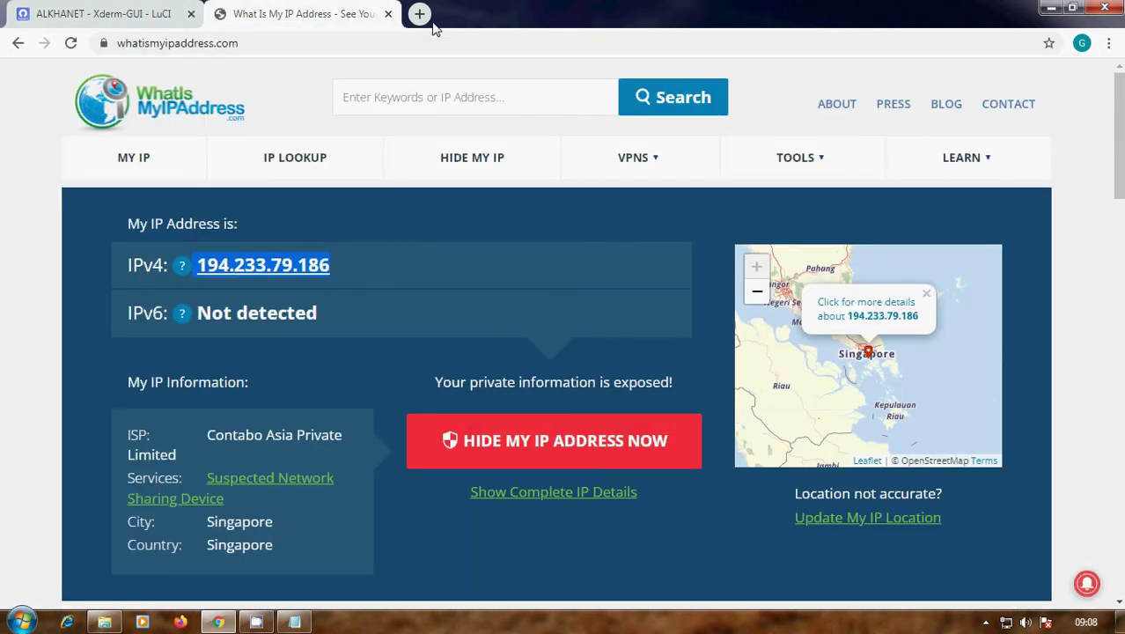
{"action": "scroll", "coordinate": [374, 123], "scroll_direction": "down", "scroll_amount": 1}
{"action": "scroll", "coordinate": [372, 129], "scroll_direction": "up", "scroll_amount": 1}
{"action": "left_click", "coordinate": [387, 15]}
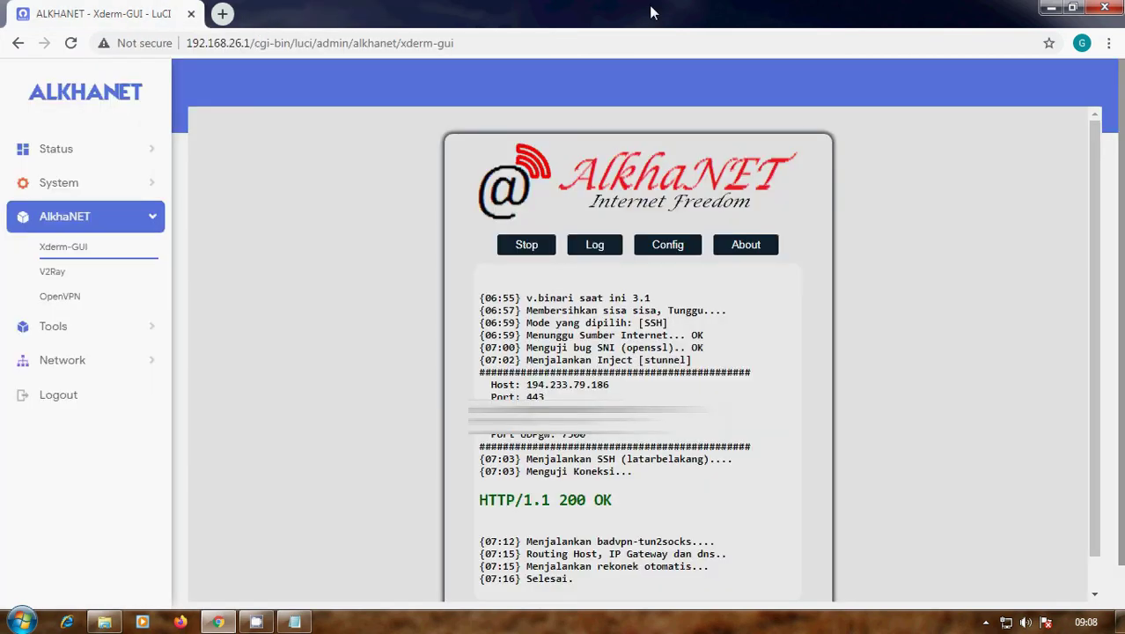
Minimise Chrome, launch Firefox and add a speed-test line beginning "kita test" to the Notepad notes, then minimise the notes.
{"action": "left_click", "coordinate": [1051, 8]}
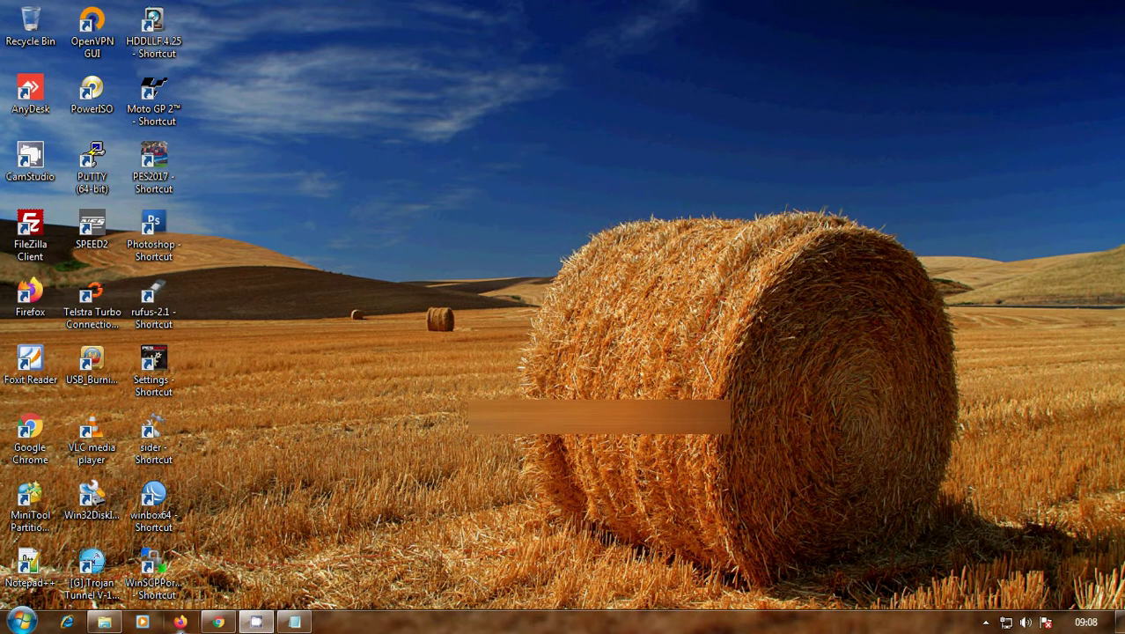
{"action": "left_click", "coordinate": [294, 623]}
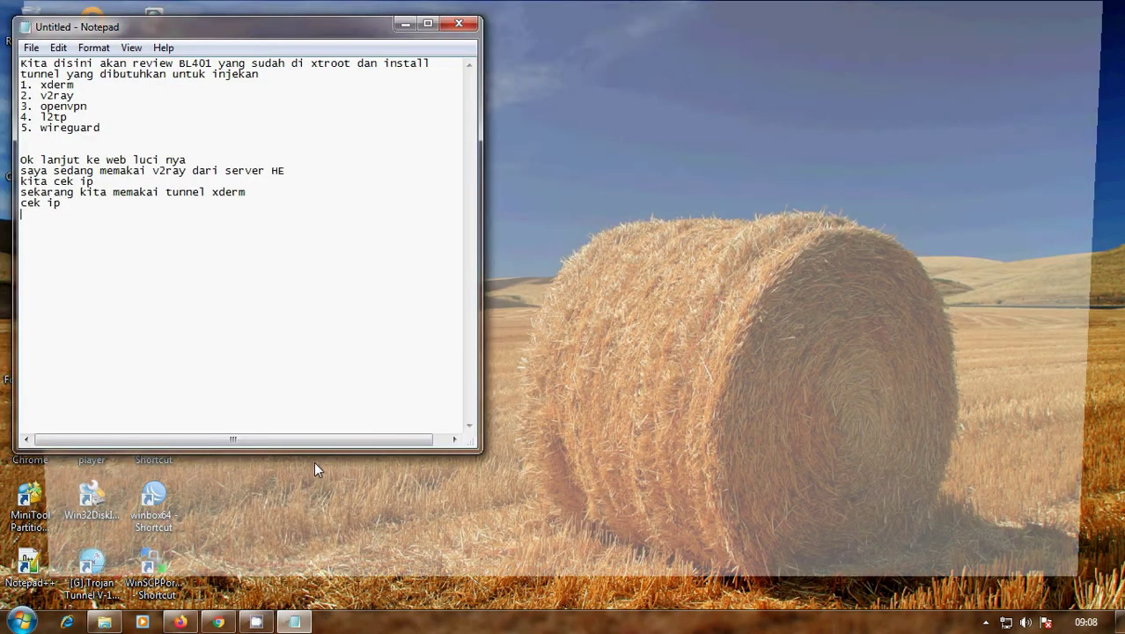
{"action": "type", "text": "k"}
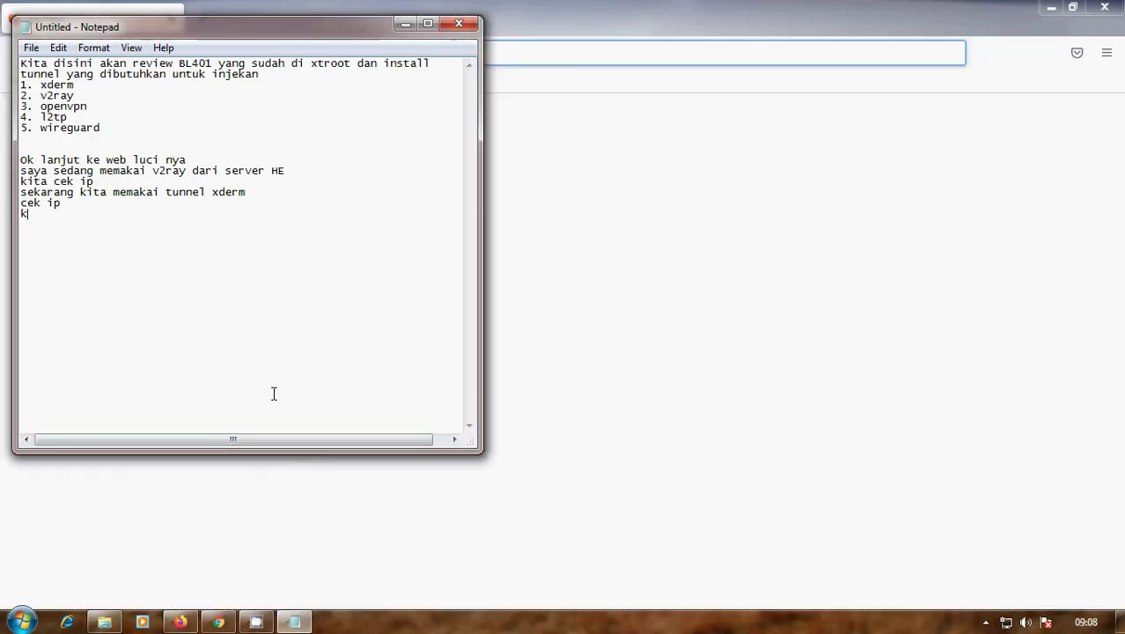
{"action": "type", "text": "iu"}
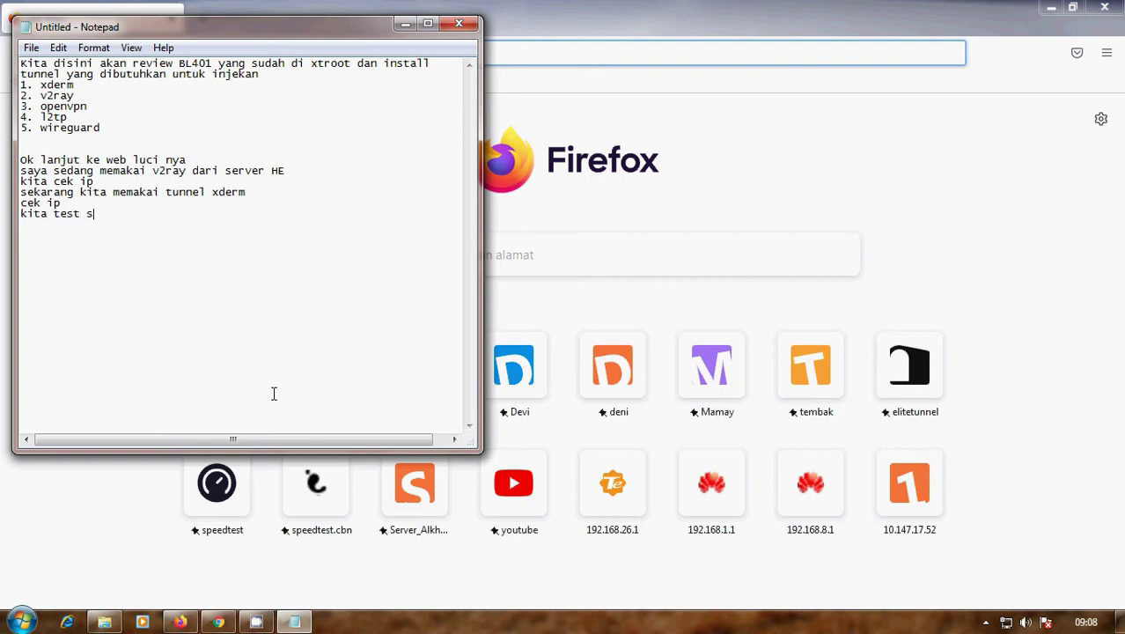
{"action": "left_click", "coordinate": [405, 24]}
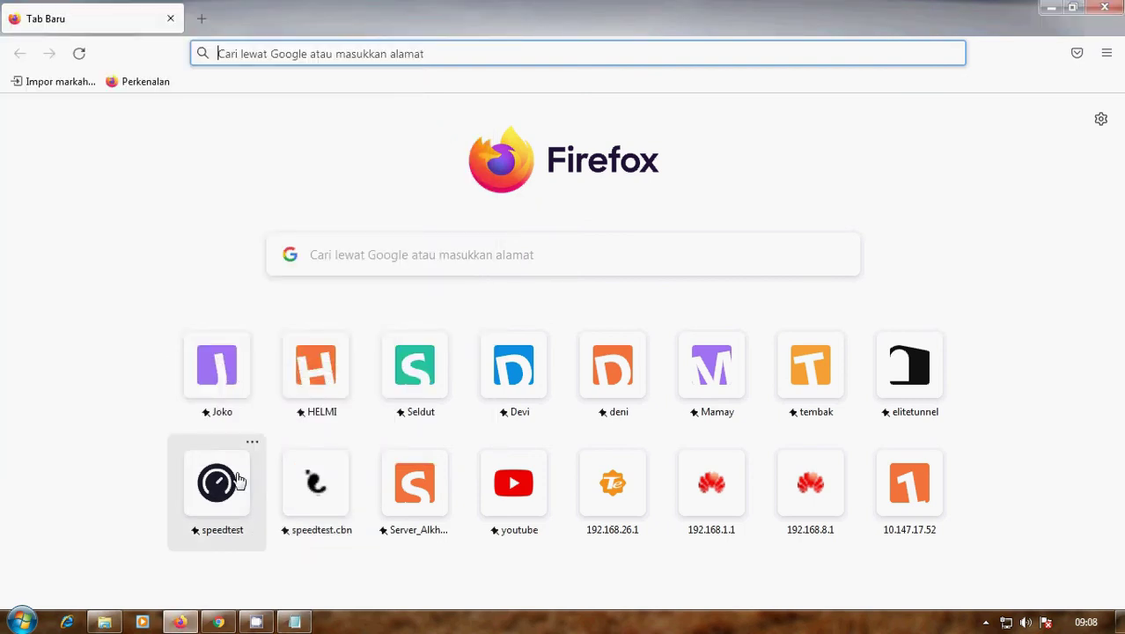
Open the speedtest site from the Firefox shortcuts and run a multi-connection test against the Contabo Singapore server.
{"action": "left_click", "coordinate": [261, 458]}
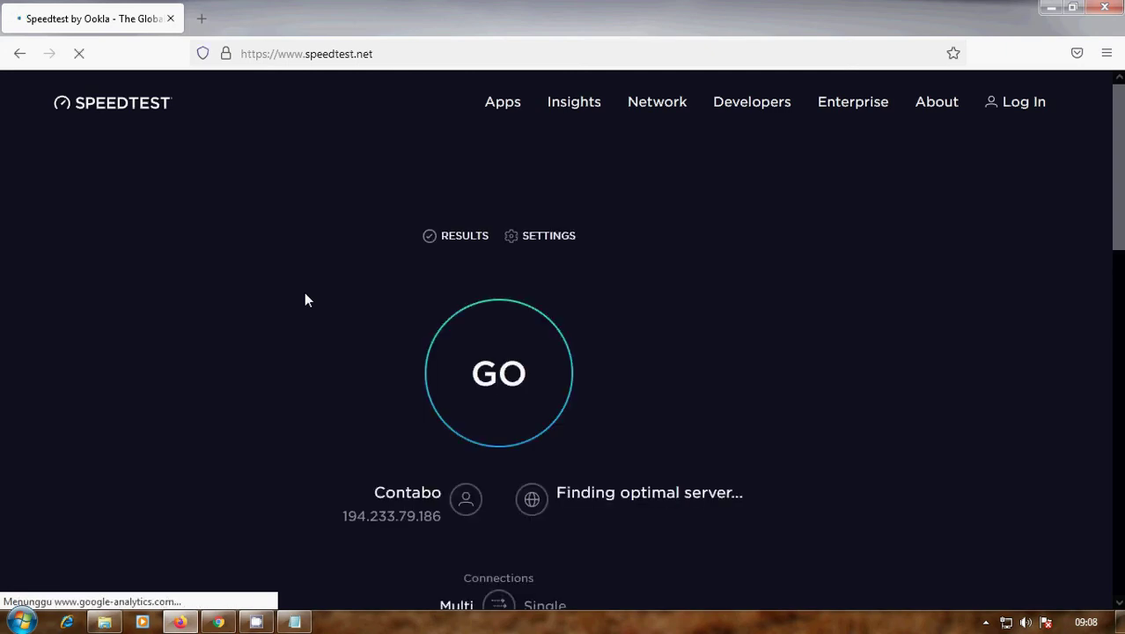
{"action": "scroll", "coordinate": [305, 296], "scroll_direction": "down", "scroll_amount": 2}
{"action": "scroll", "coordinate": [306, 301], "scroll_direction": "down", "scroll_amount": 1}
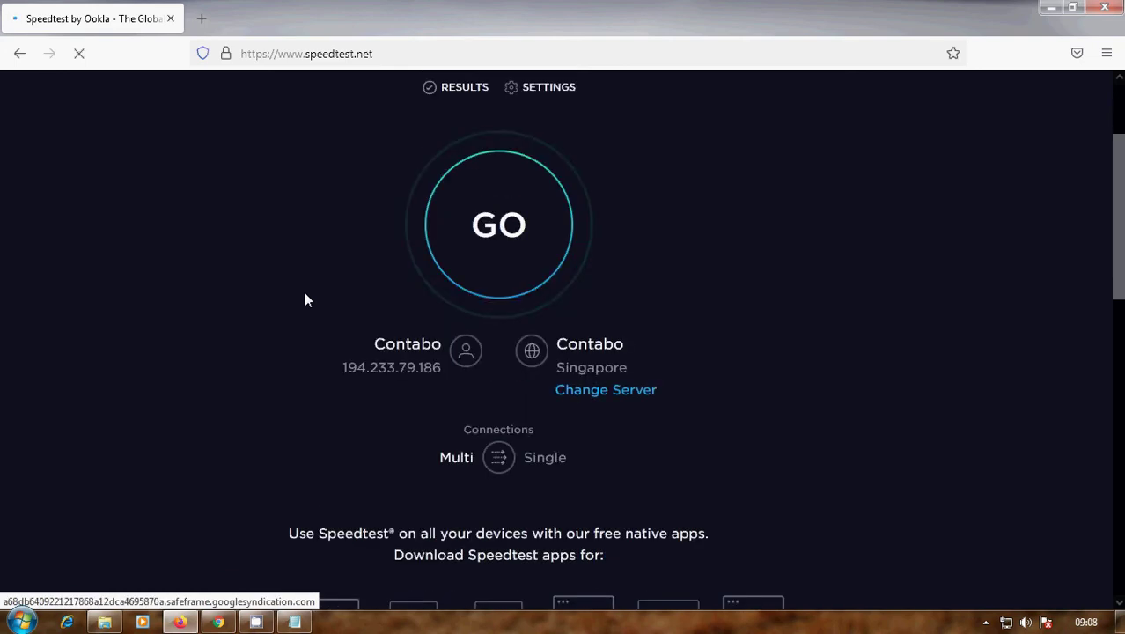
{"action": "scroll", "coordinate": [306, 300], "scroll_direction": "down", "scroll_amount": 1}
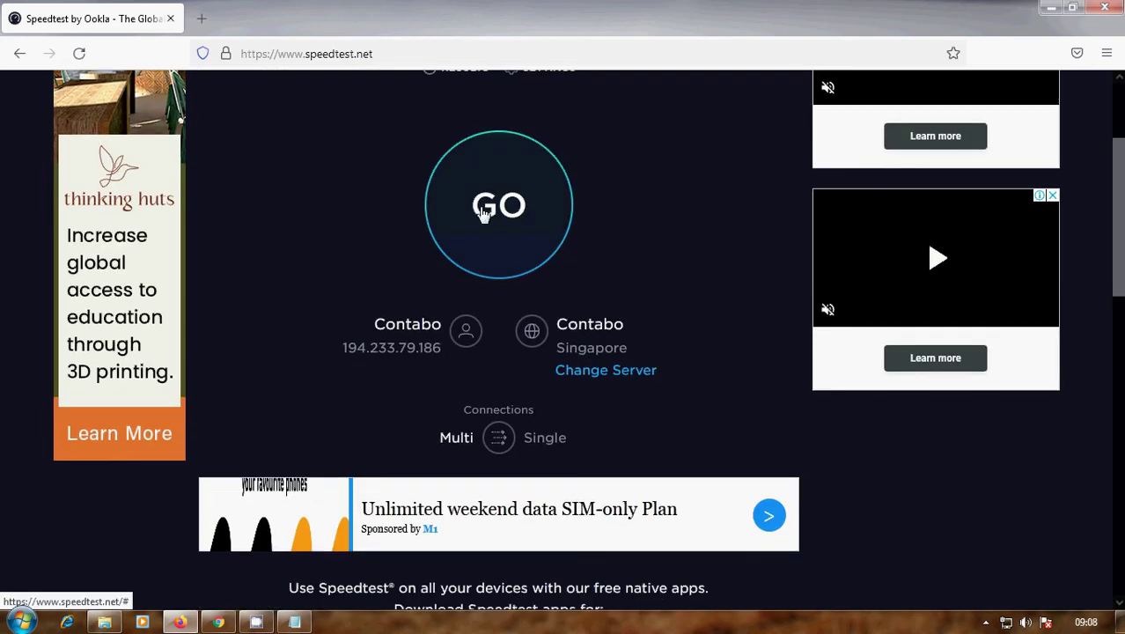
{"action": "left_click", "coordinate": [482, 216]}
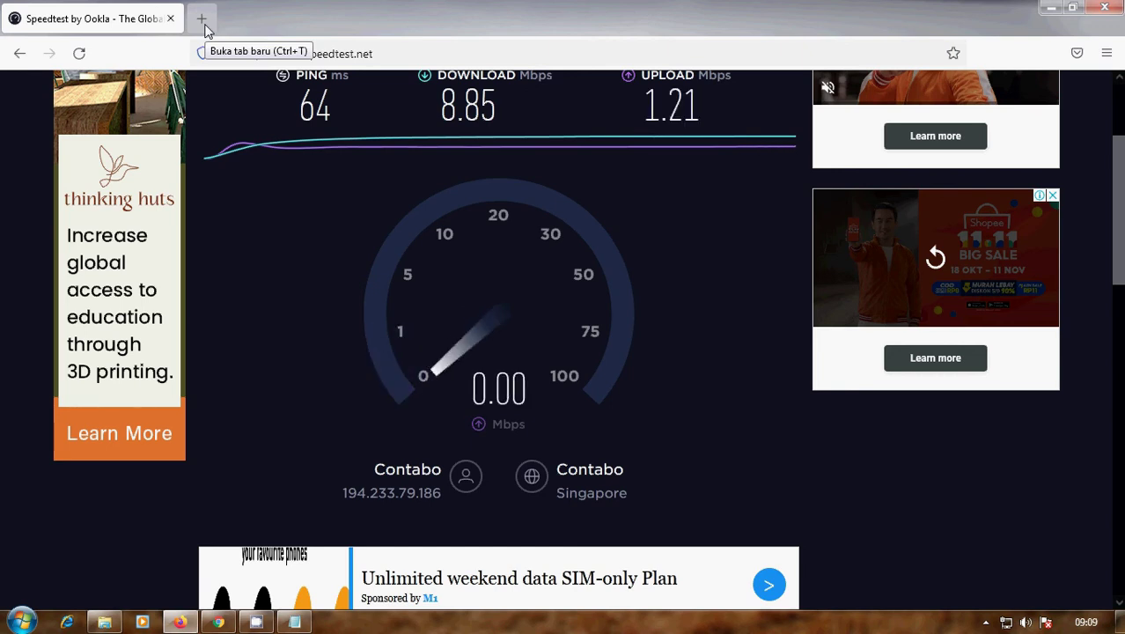
{"action": "left_click", "coordinate": [202, 26]}
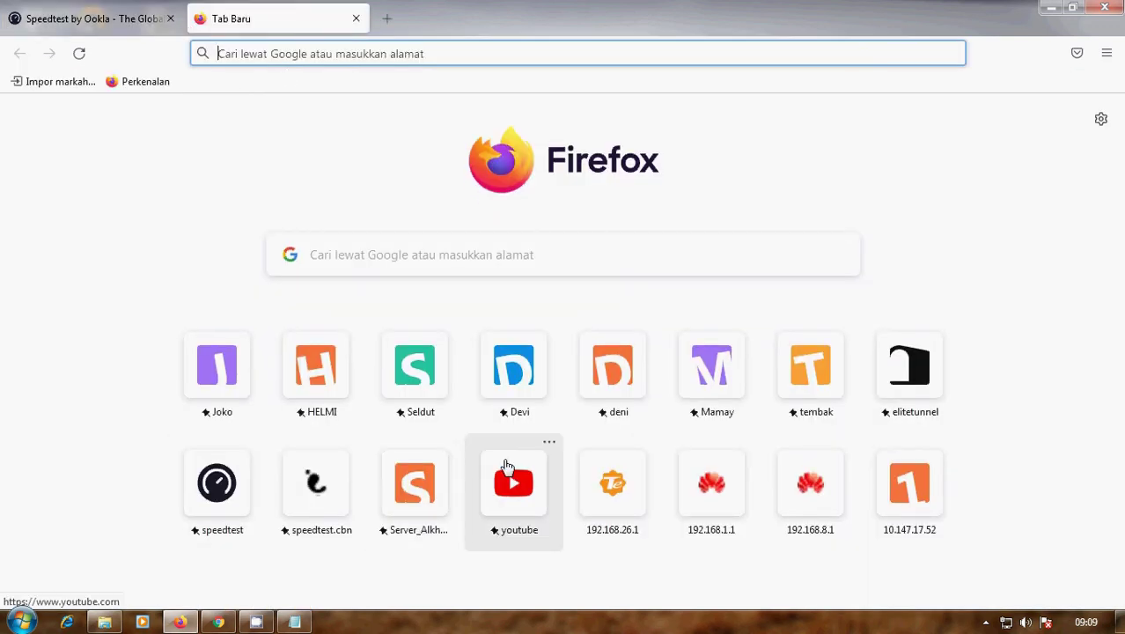
{"action": "left_click", "coordinate": [503, 511]}
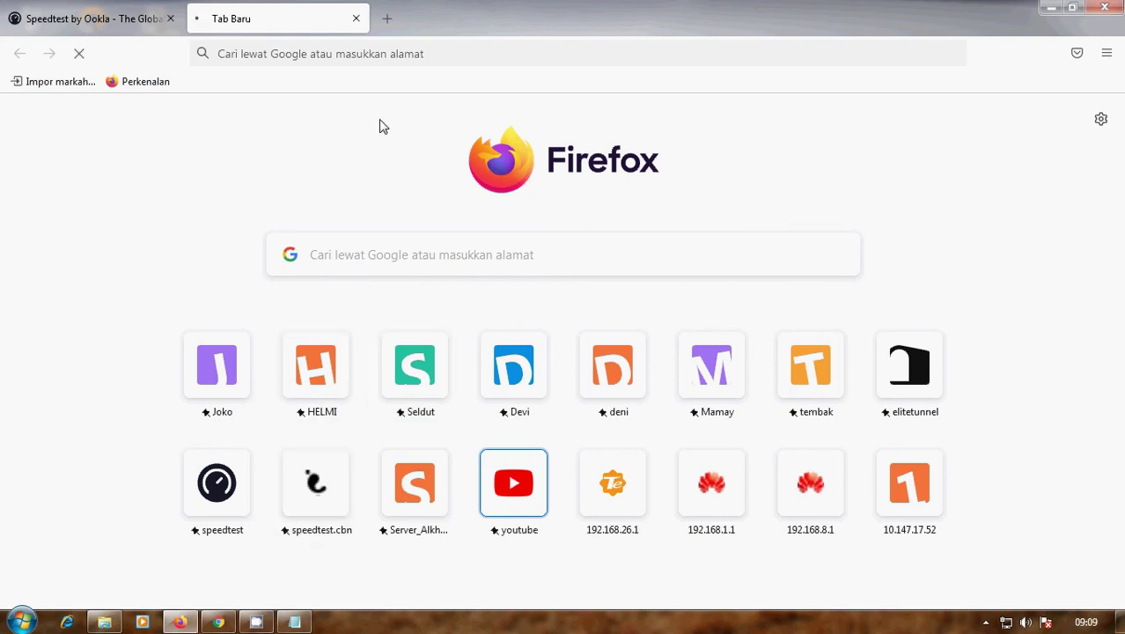
{"action": "left_click", "coordinate": [356, 18]}
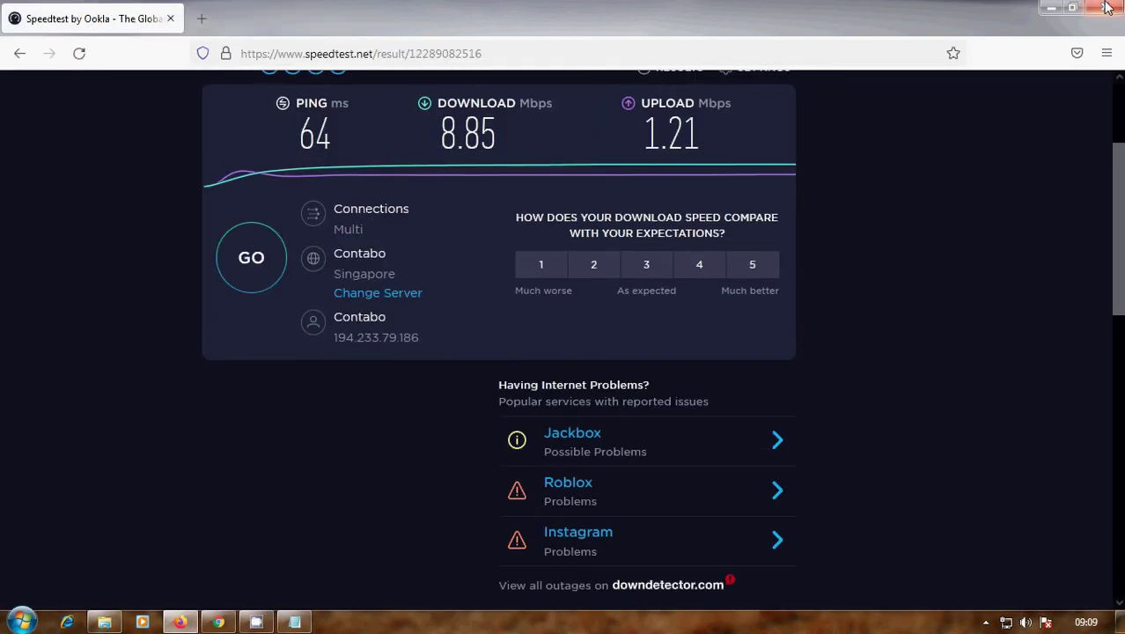